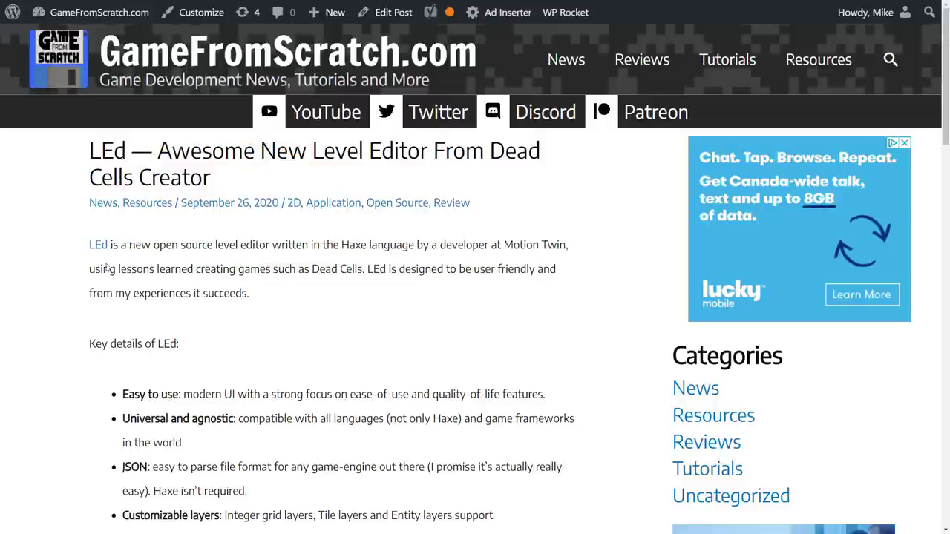
Scroll down through the LEd review article on GameFromScratch.com
scroll(426, 339, "down", 1)
scroll(409, 324, "down", 3)
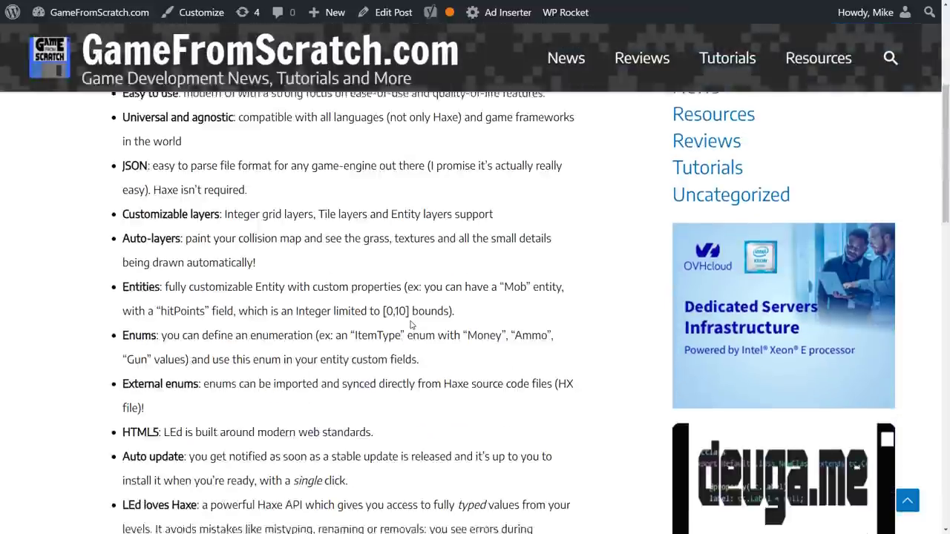
scroll(412, 324, "down", 6)
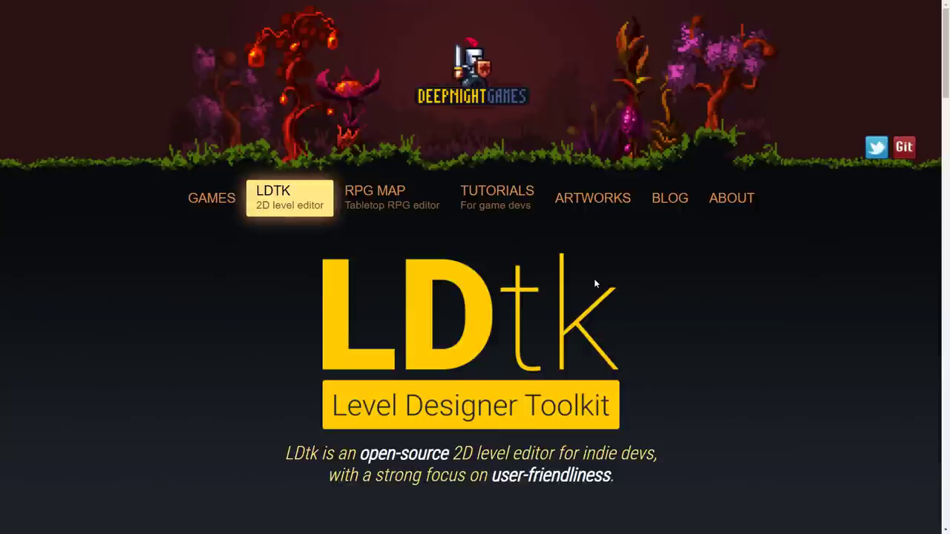
scroll(595, 280, "down", 2)
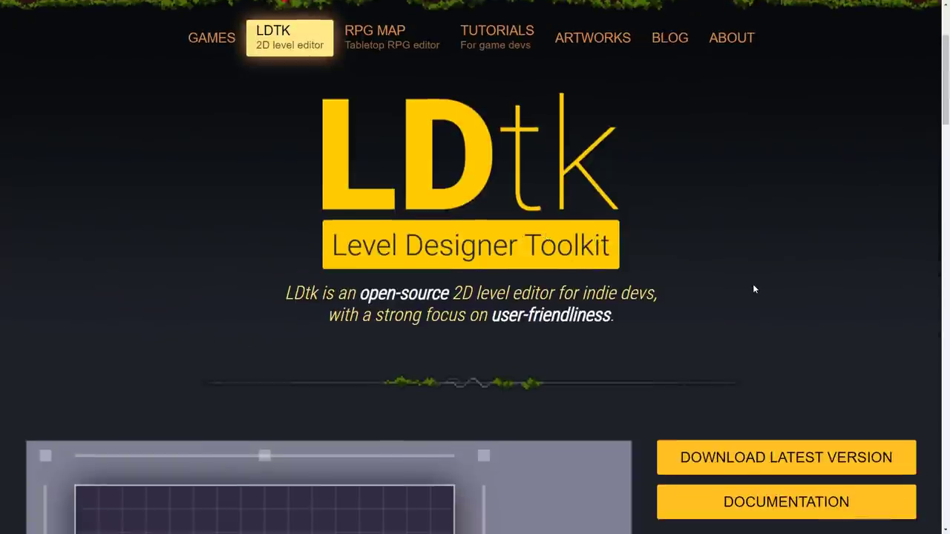
scroll(752, 289, "down", 4)
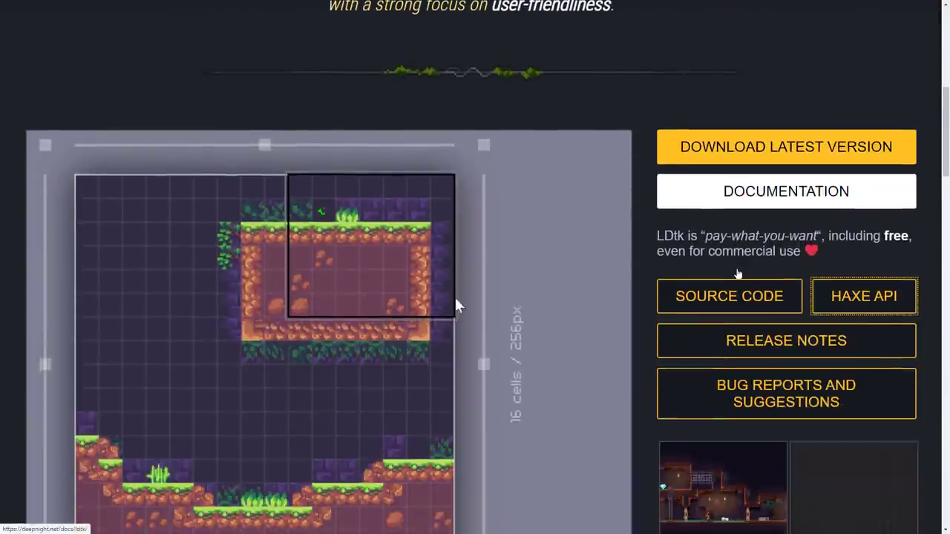
scroll(738, 275, "down", 3)
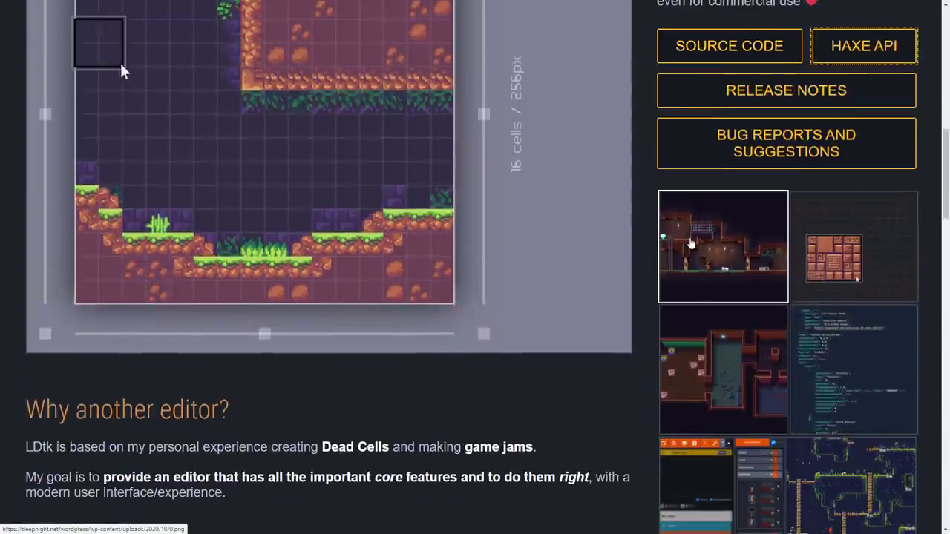
scroll(691, 244, "down", 2)
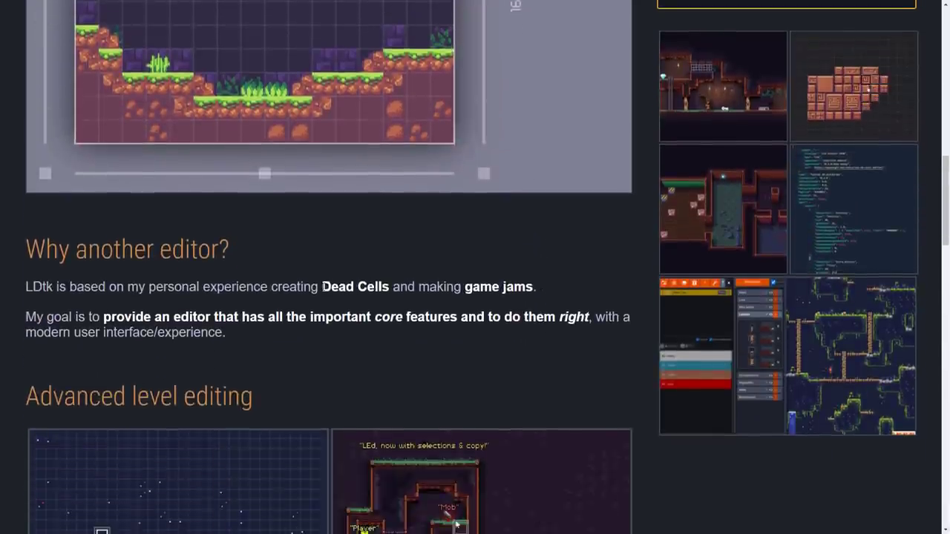
left_click_drag(323, 287, 544, 276)
scroll(545, 274, "up", 1)
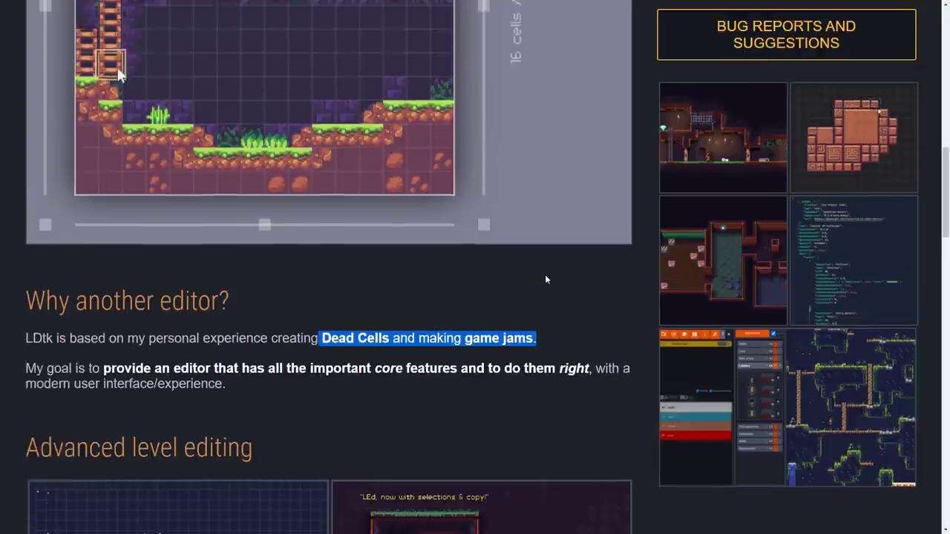
scroll(546, 279, "up", 1)
scroll(545, 339, "down", 1)
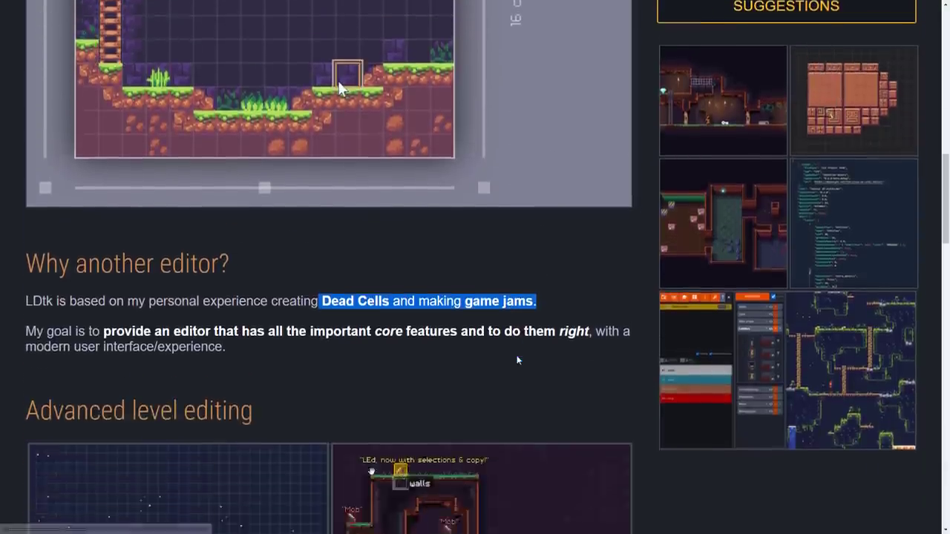
scroll(517, 360, "down", 3)
scroll(792, 386, "down", 1)
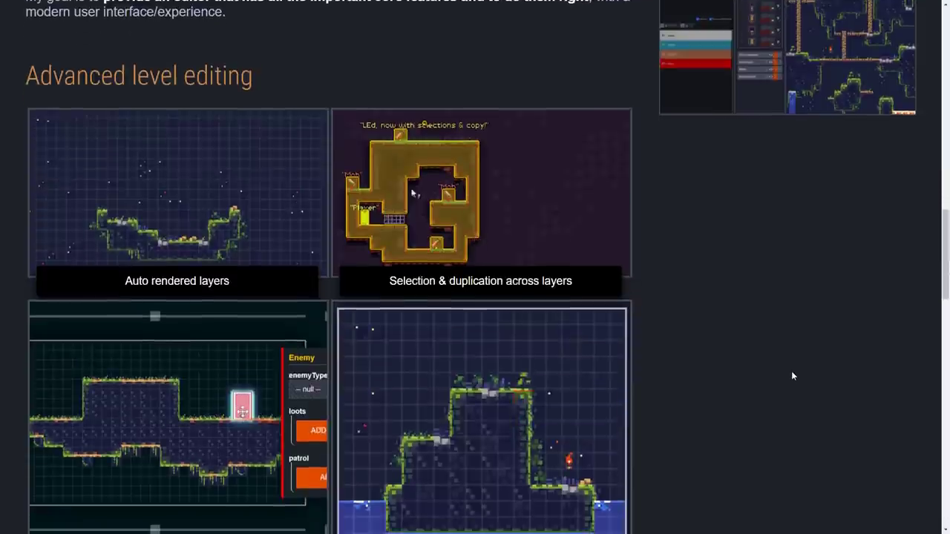
scroll(768, 338, "down", 1)
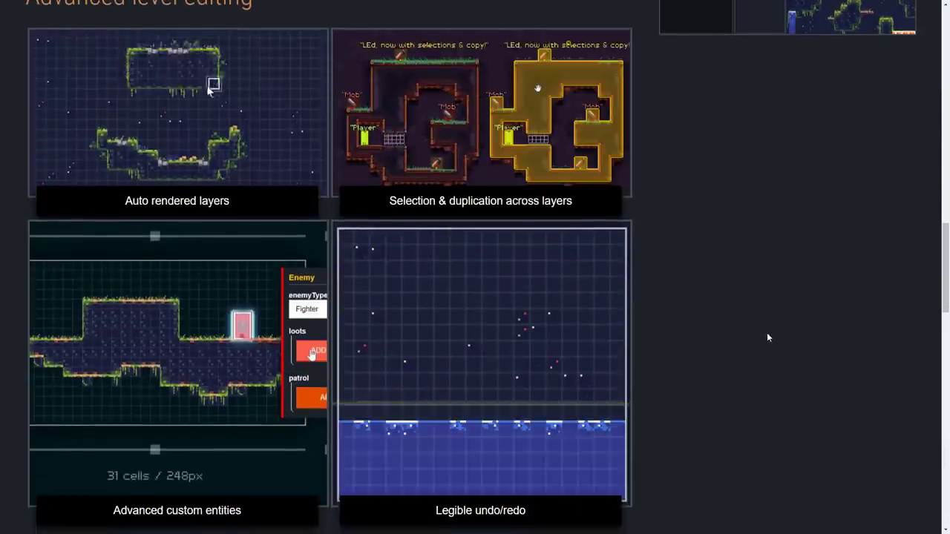
scroll(768, 336, "down", 1)
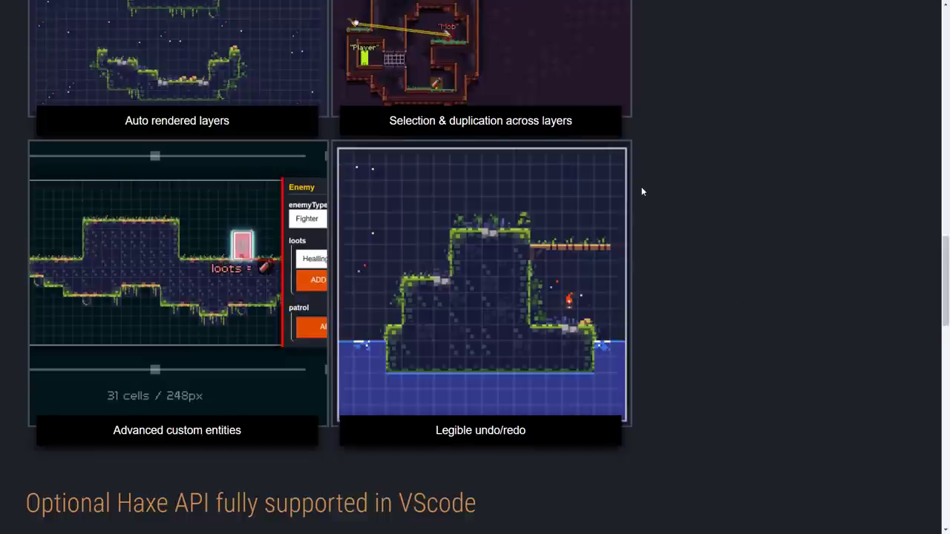
scroll(641, 192, "down", 5)
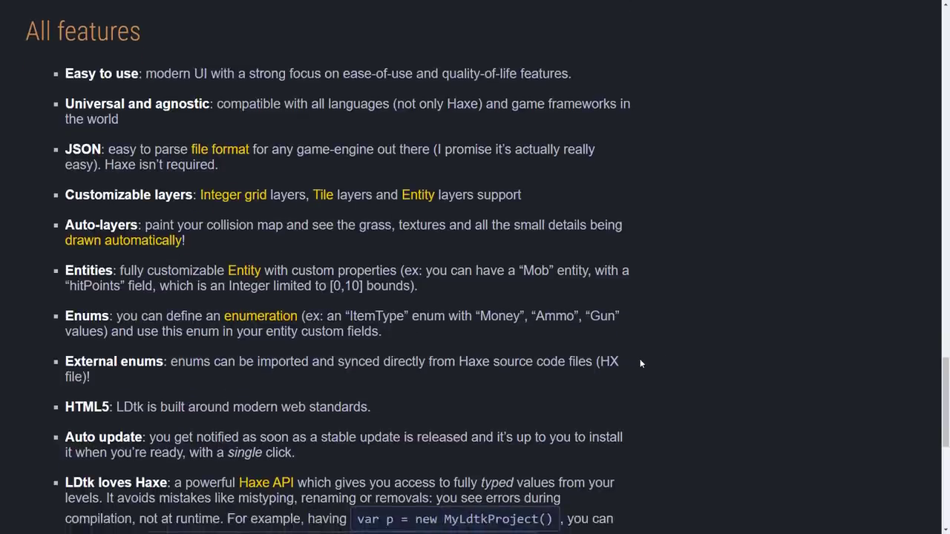
scroll(640, 357, "down", 4)
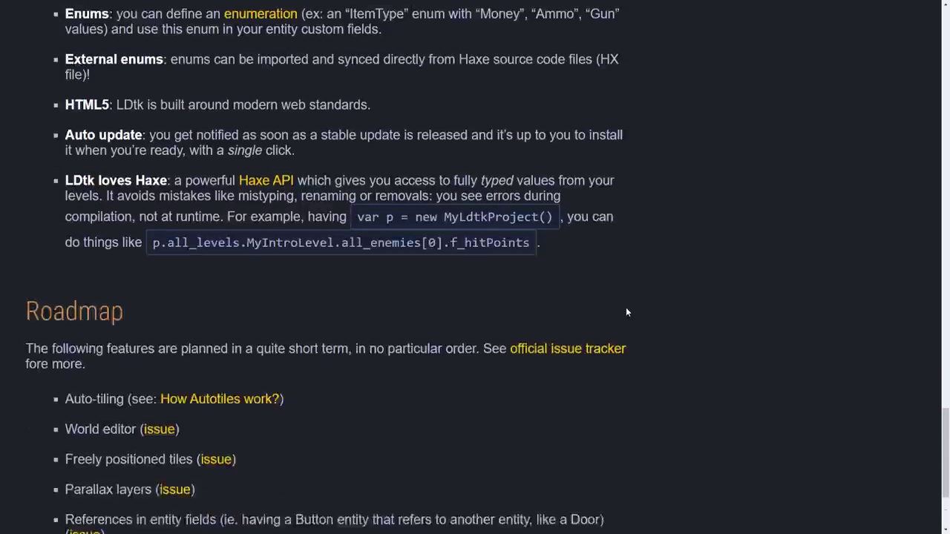
scroll(625, 308, "down", 3)
key("Home")
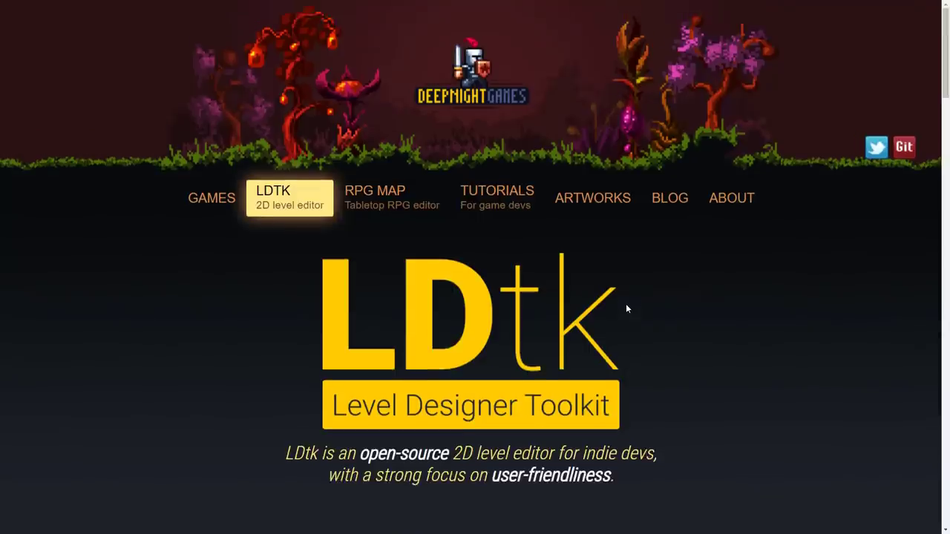
scroll(626, 309, "down", 6)
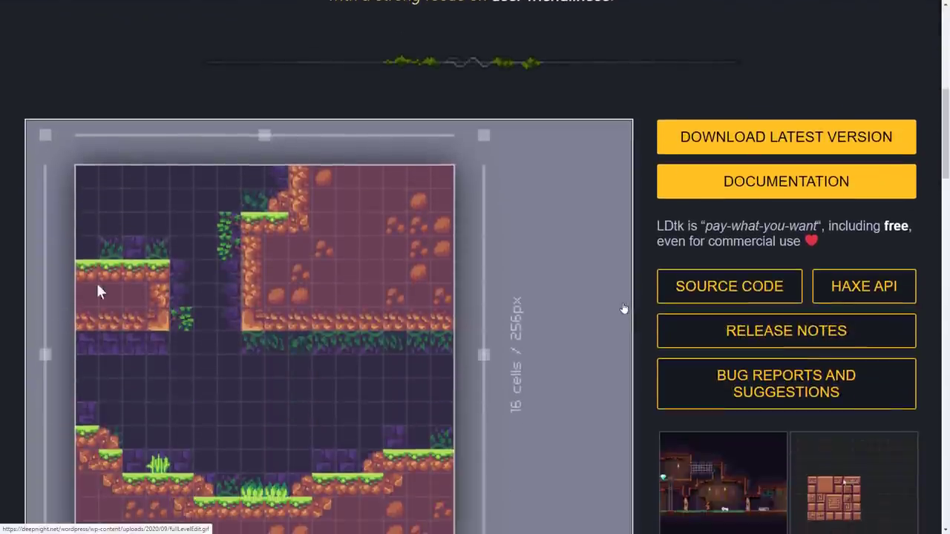
Read through the LDtk release notes, then switch back to the LDtk editor window
left_click(776, 333)
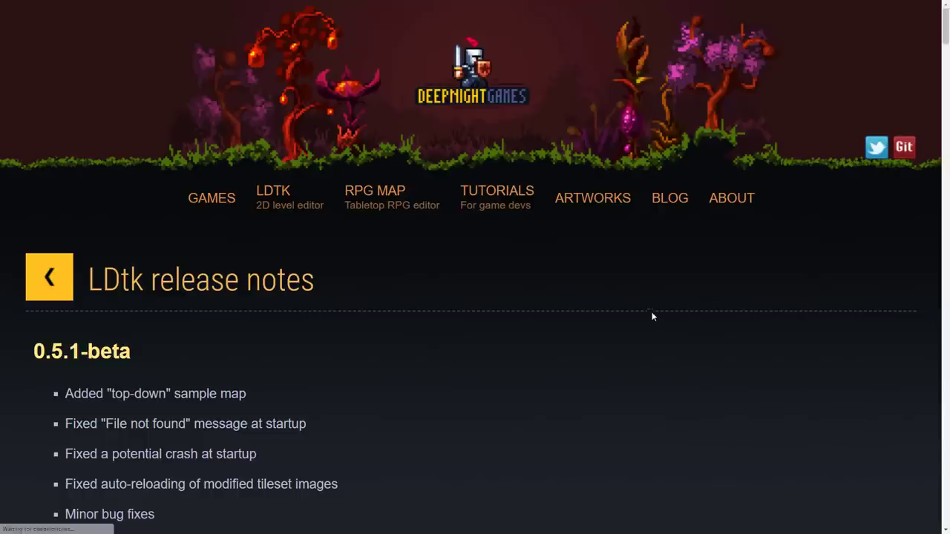
scroll(653, 317, "down", 4)
scroll(568, 332, "down", 18)
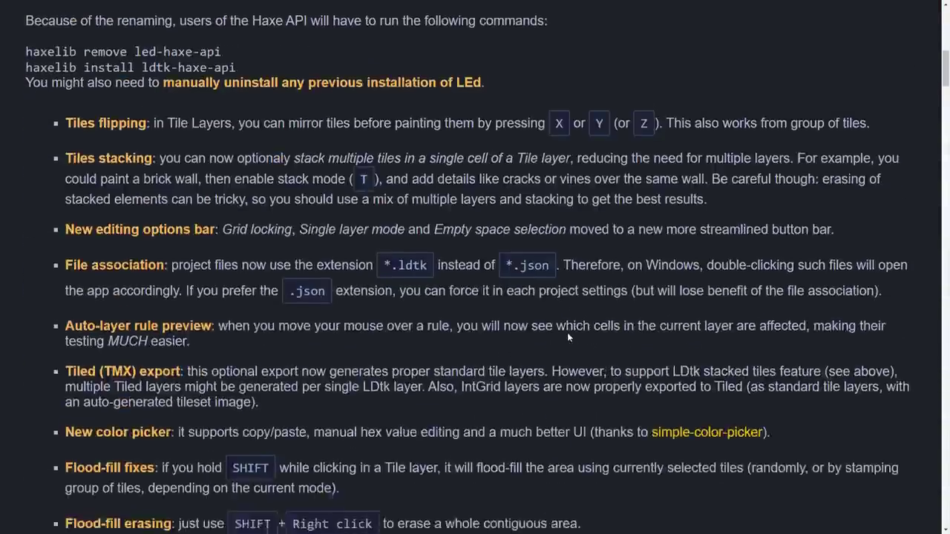
scroll(562, 318, "down", 15)
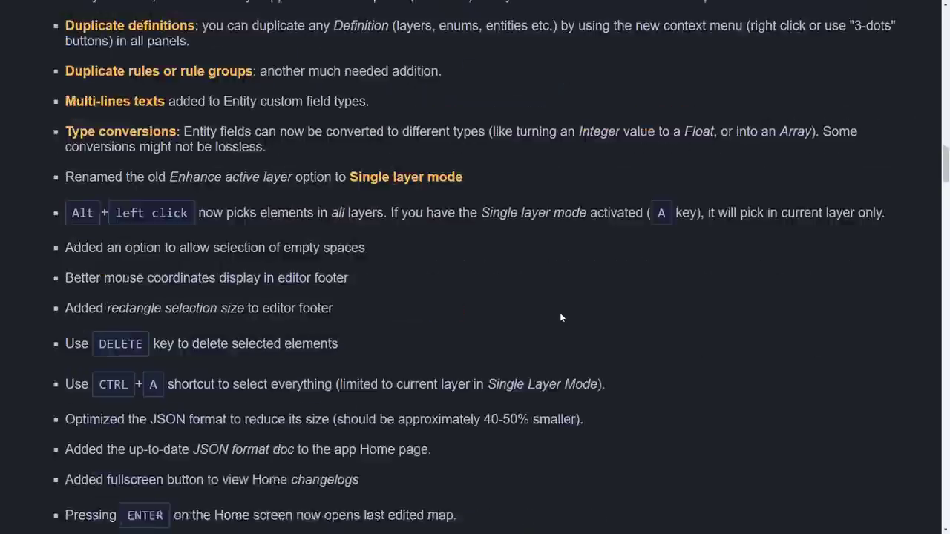
scroll(457, 265, "up", 7)
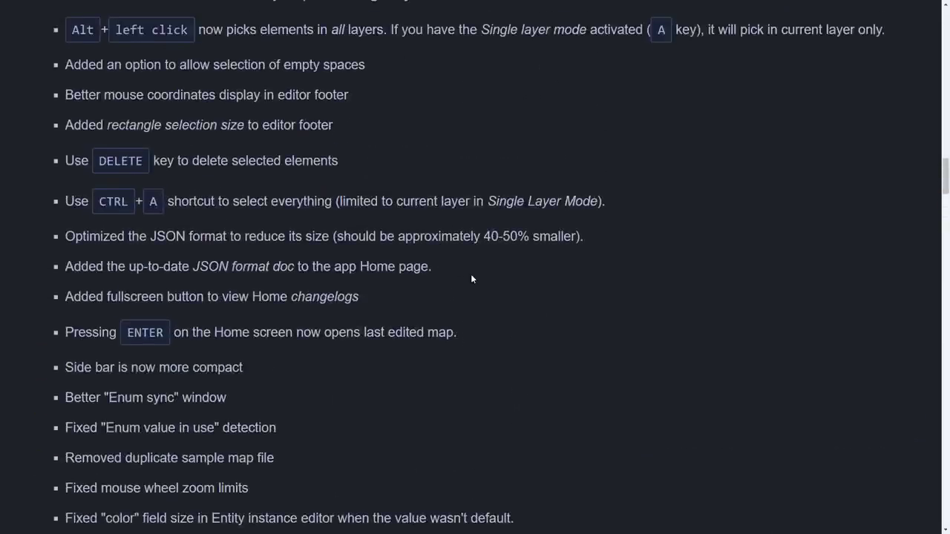
scroll(471, 274, "up", 5)
scroll(470, 276, "up", 5)
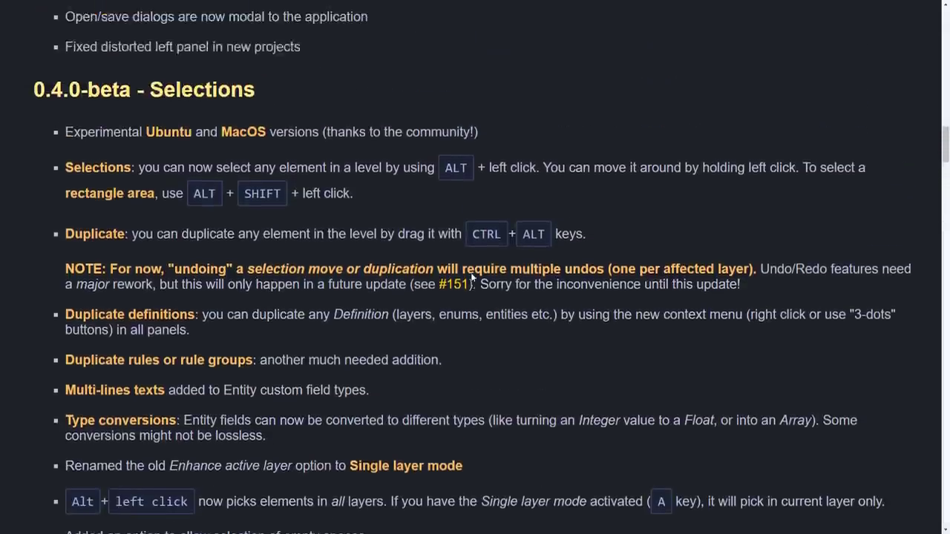
scroll(471, 277, "up", 5)
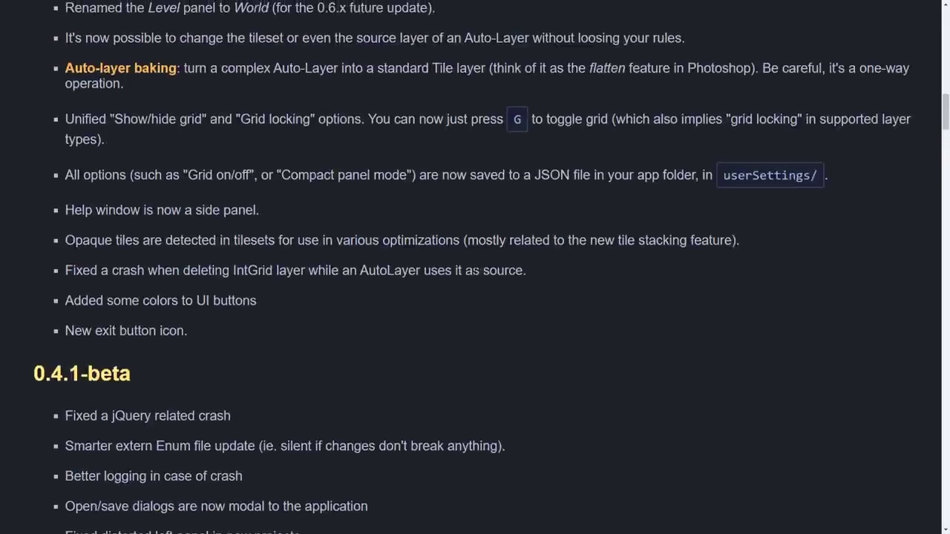
scroll(475, 274, "up", 3)
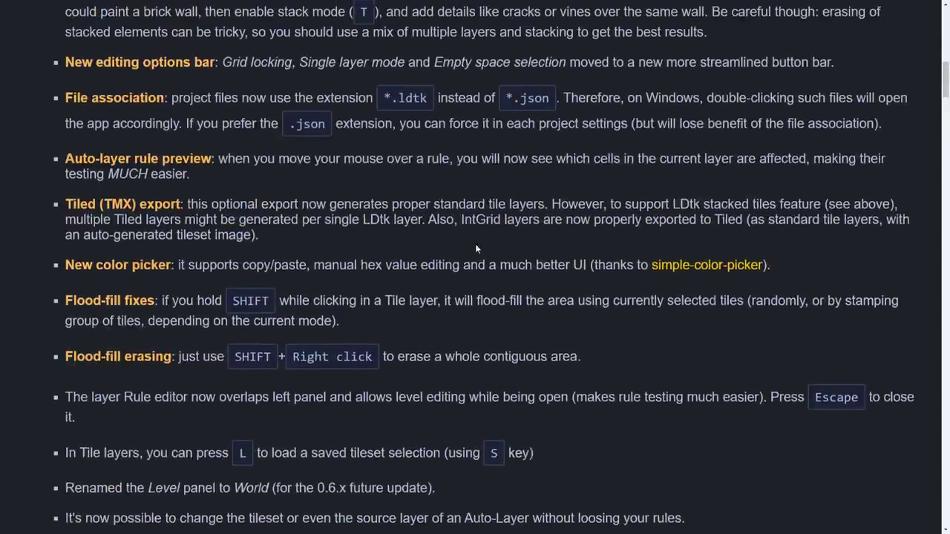
key("alt+Tab")
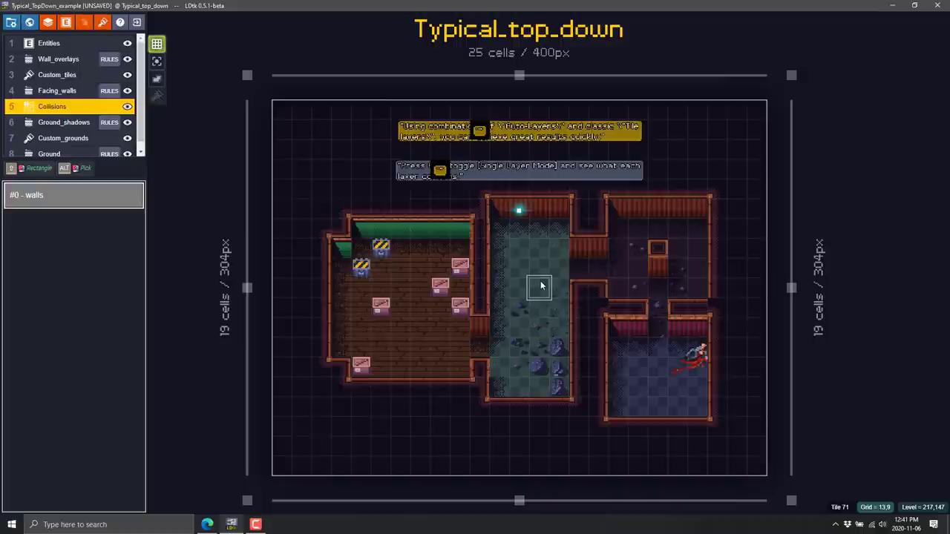
left_click_drag(792, 298, 851, 297)
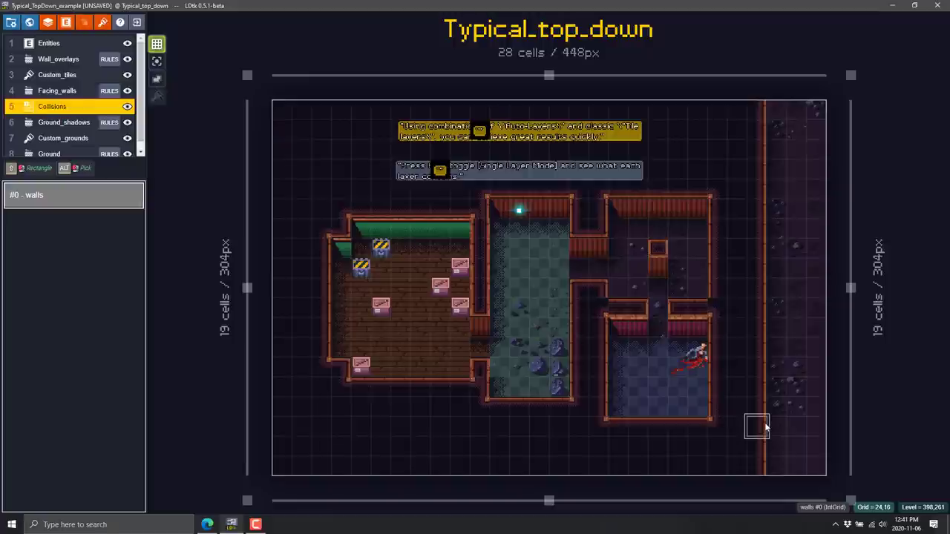
left_click_drag(850, 288, 791, 289)
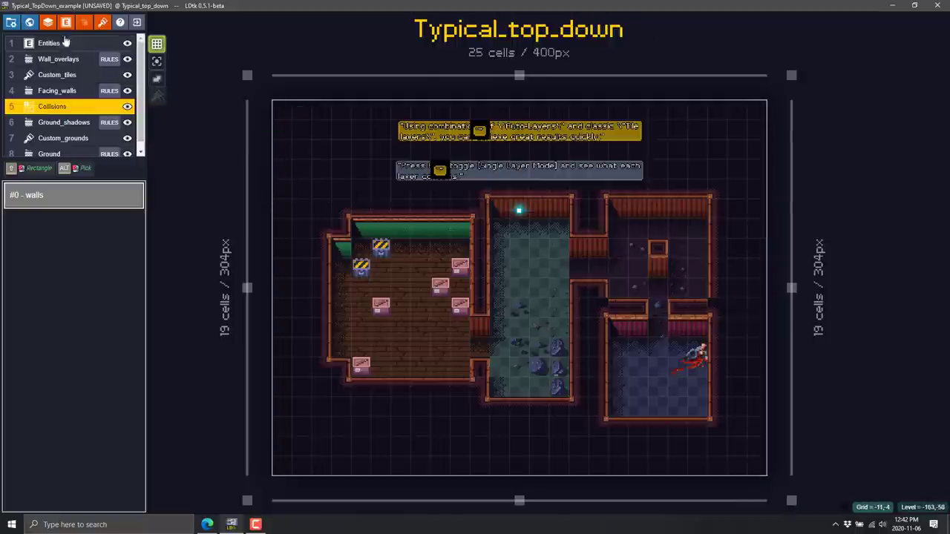
left_click(32, 22)
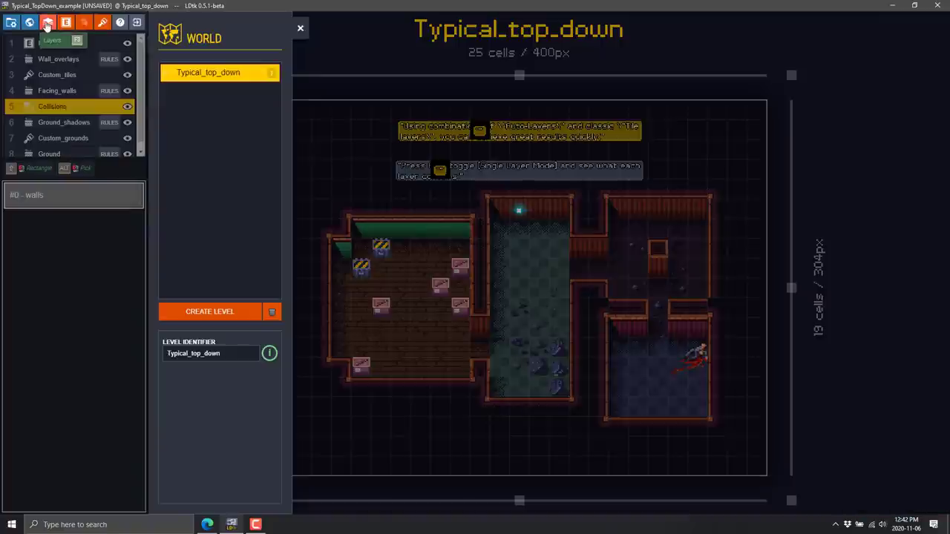
left_click(48, 22)
left_click(380, 150)
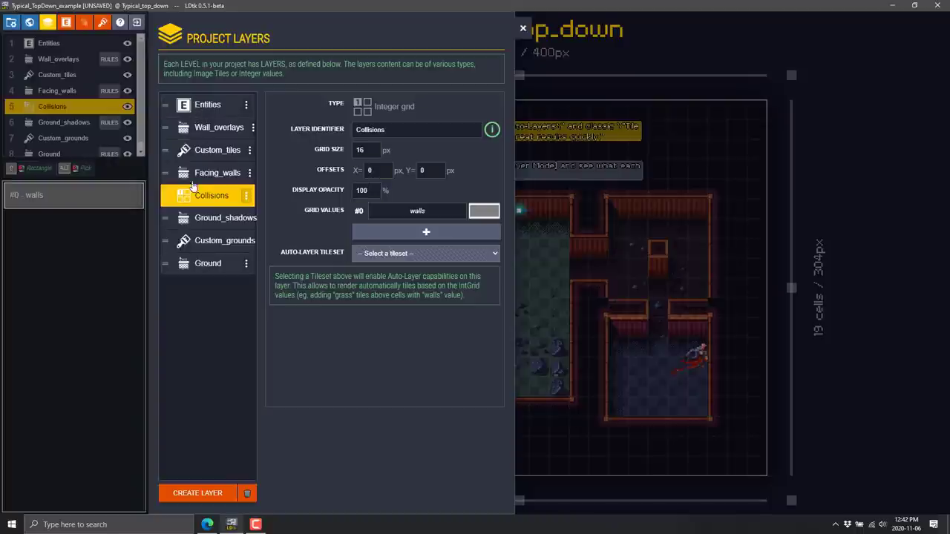
left_click(411, 253)
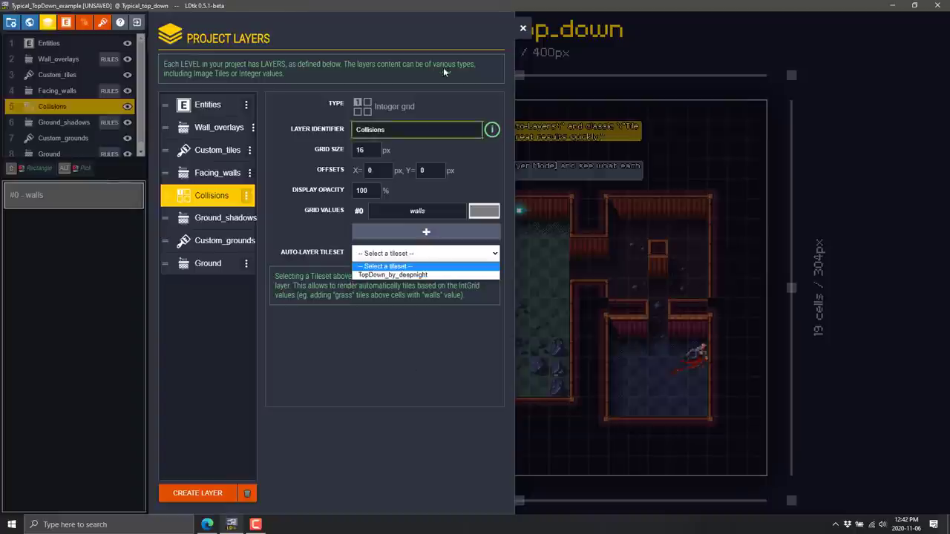
Add a Text entity reading 'My text' on the Entities layer, right of the hint banner
left_click(44, 49)
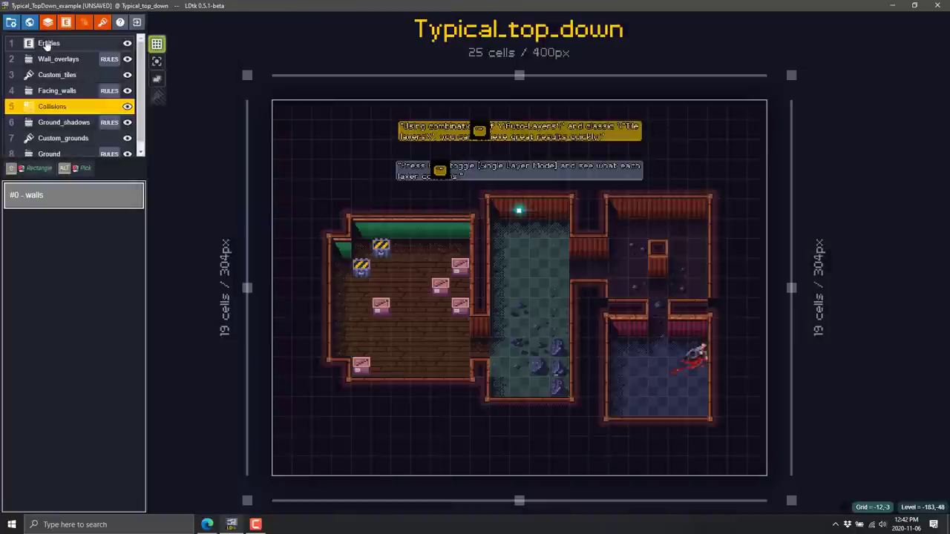
left_click(46, 43)
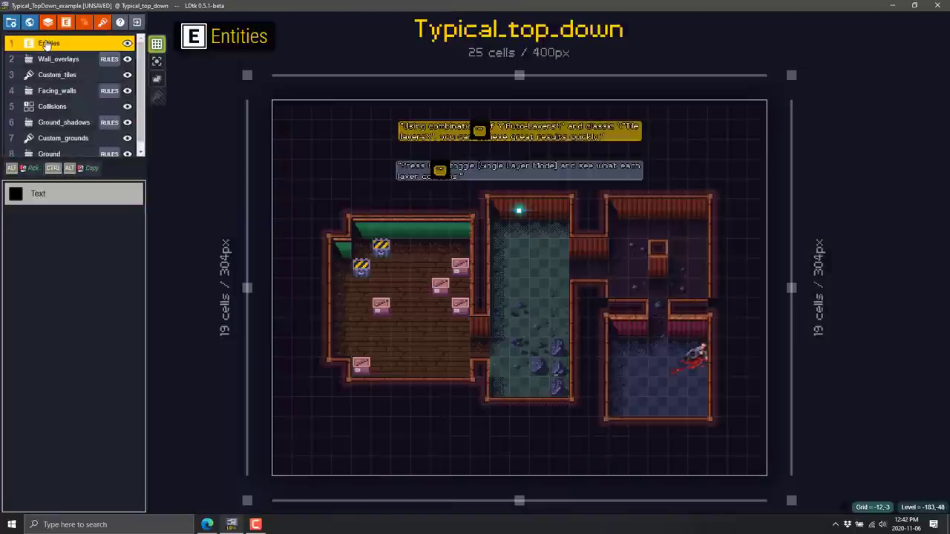
left_click(532, 127)
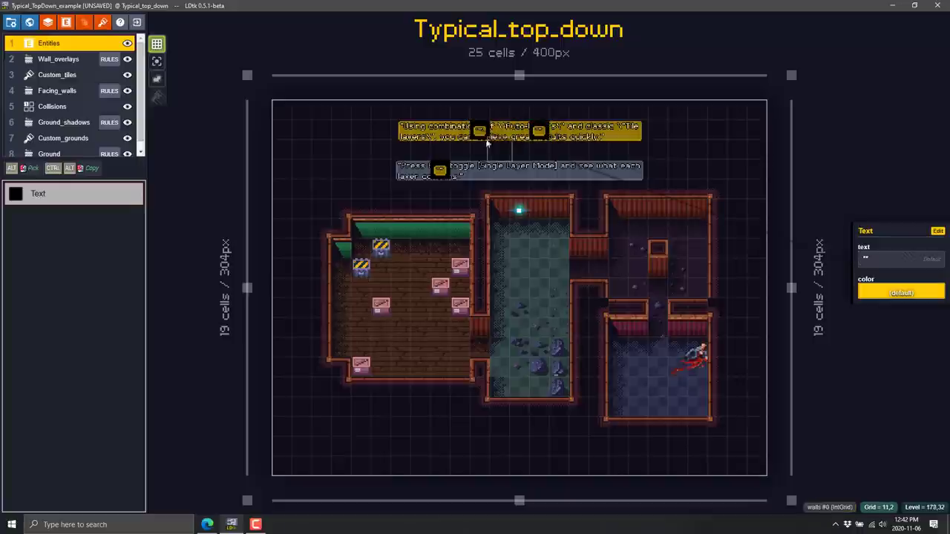
left_click(907, 260)
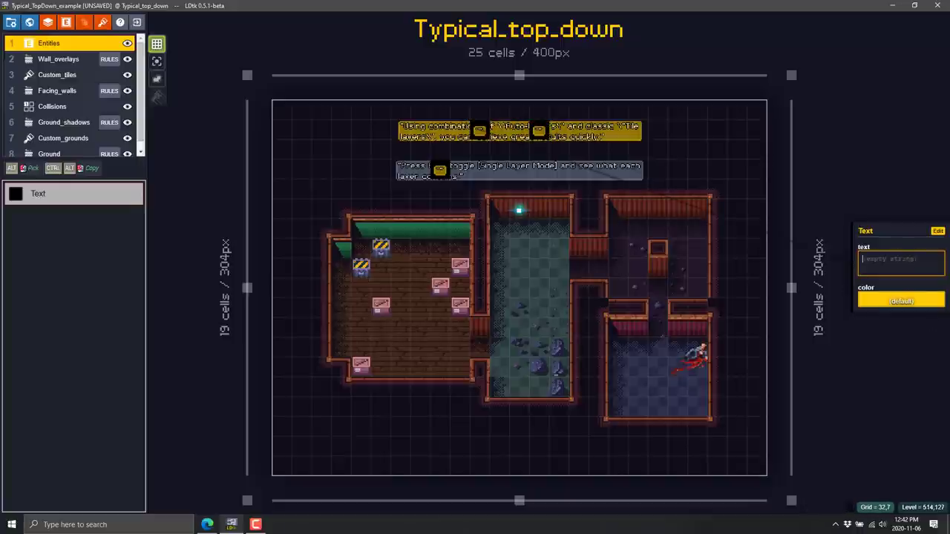
type("My ")
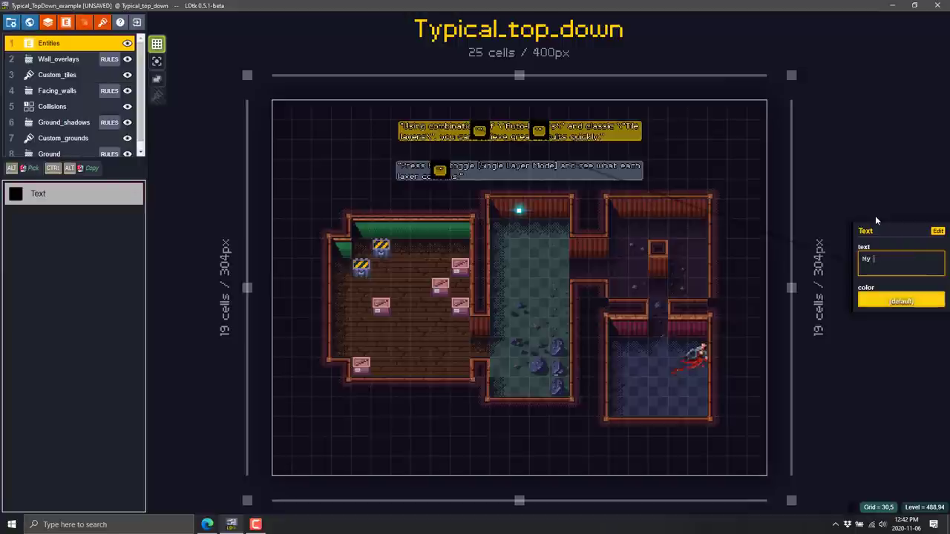
type("text")
key("BackSpace")
key("BackSpace")
key("BackSpace")
type("ext")
left_click(479, 131)
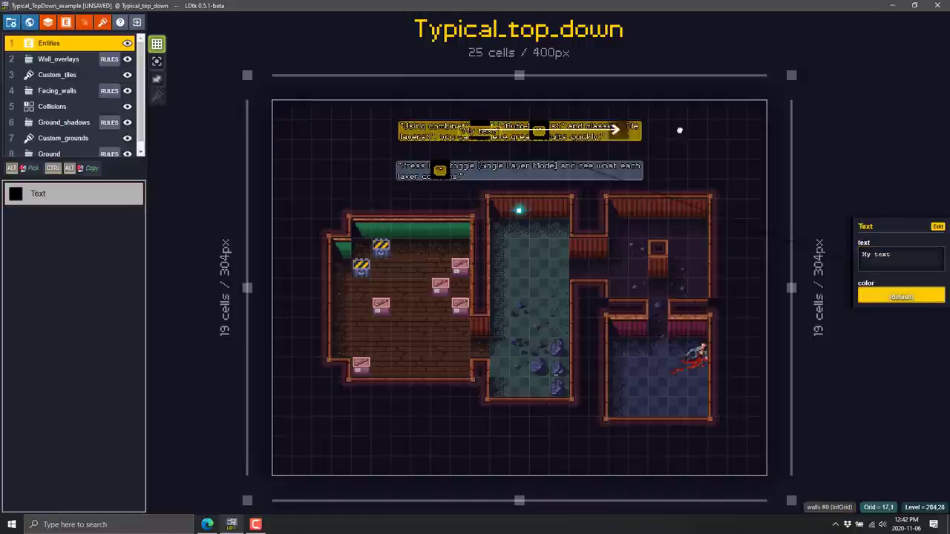
left_click_drag(638, 145, 694, 141)
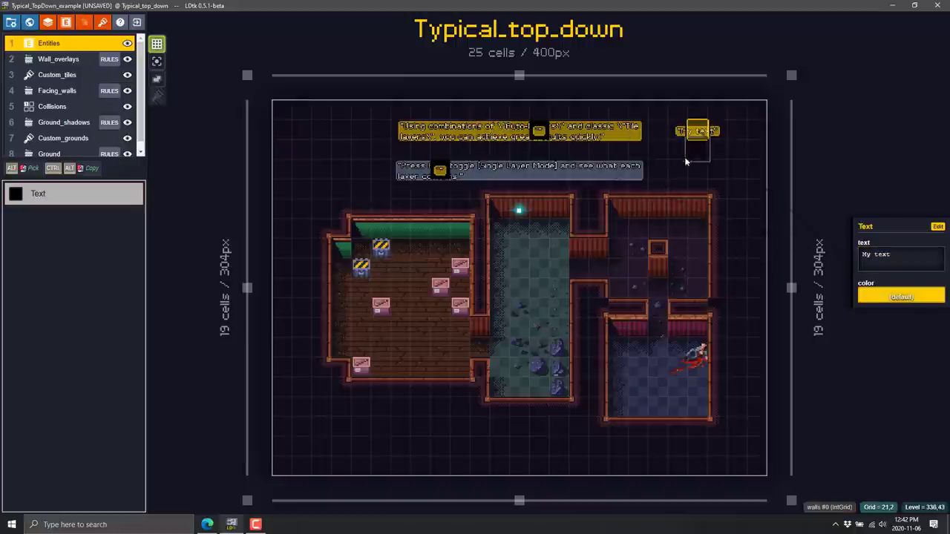
Toggle the Wall_overlays layer's visibility off and on twice, then view its auto-layer rules
left_click(55, 63)
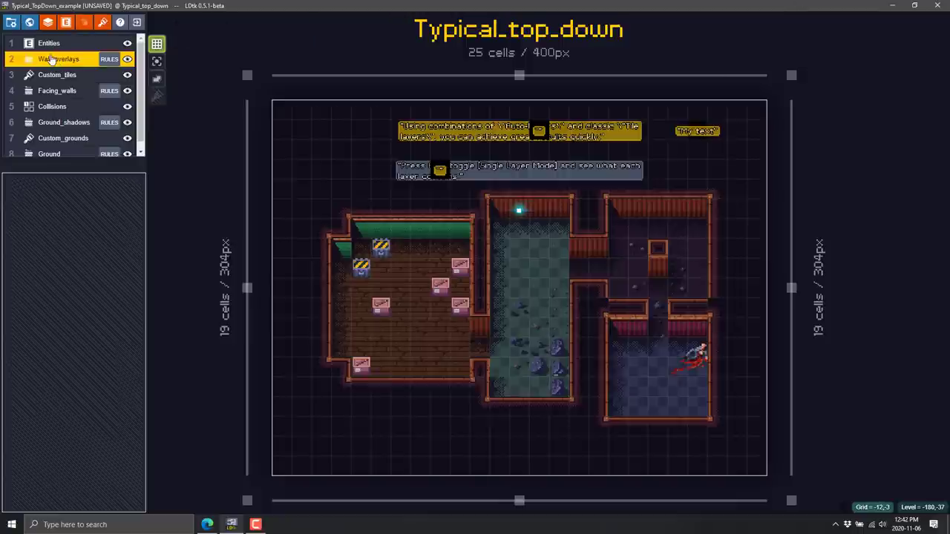
left_click(128, 59)
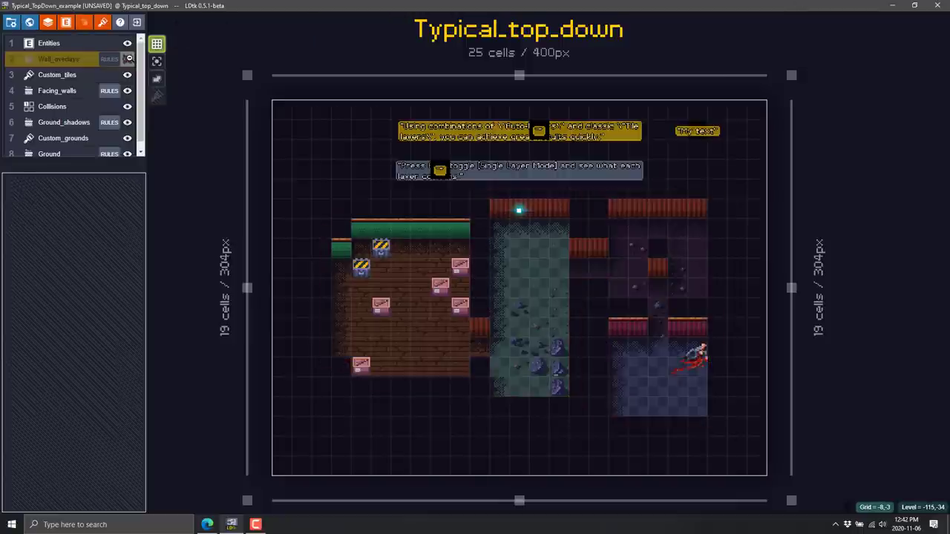
left_click(128, 58)
left_click(127, 59)
left_click(128, 59)
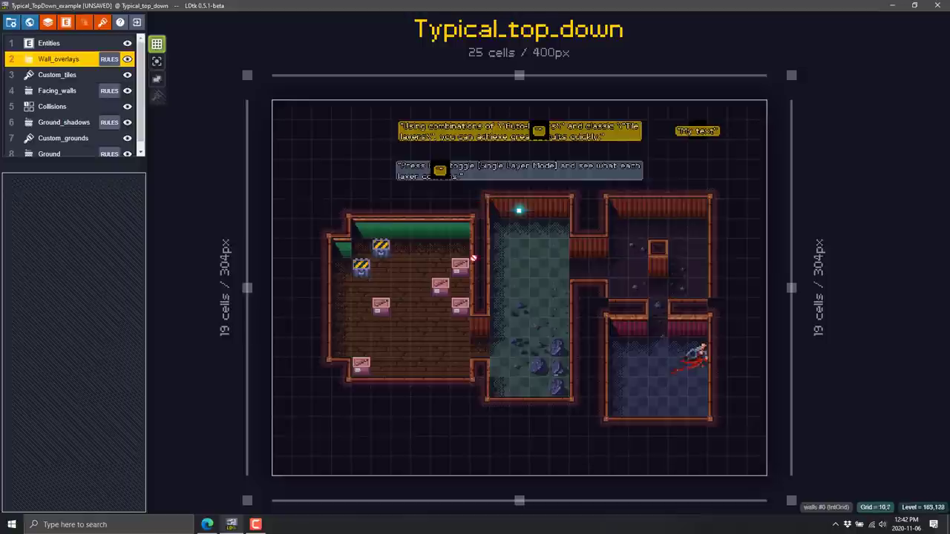
left_click(109, 60)
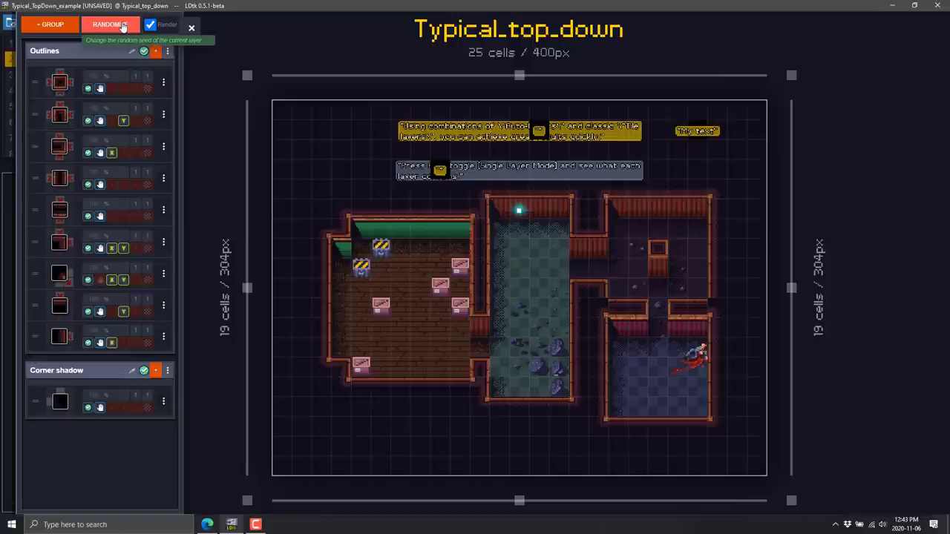
Switch to the Custom_tiles layer and pick the fallen character tile from the palette
left_click(192, 29)
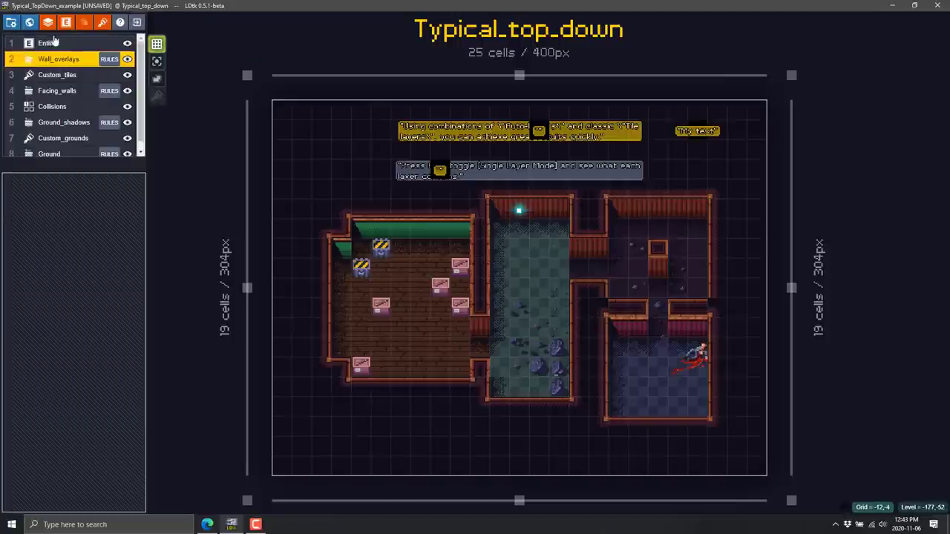
left_click(60, 91)
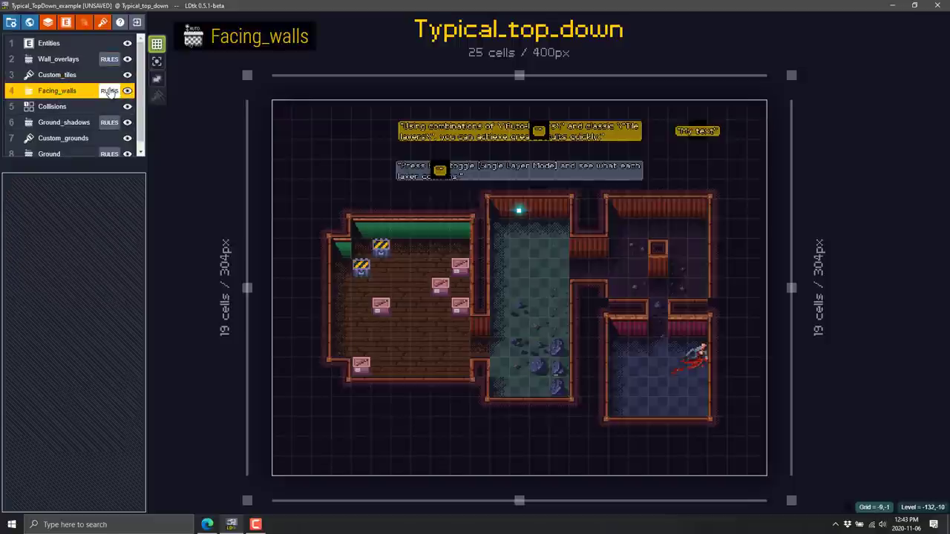
left_click(64, 79)
mouse_move(87, 171)
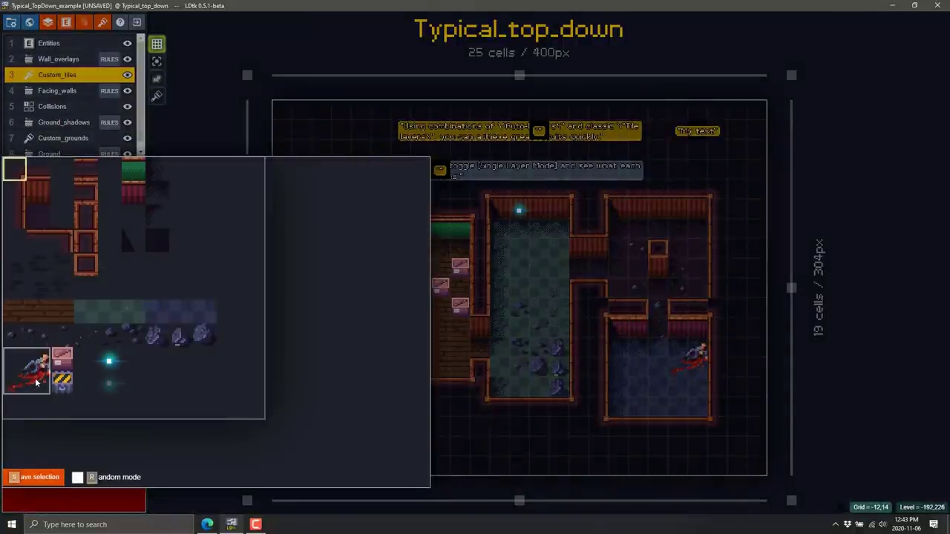
left_click(35, 378)
Stamp the character tile in the bottom-right room, left room, middle corridor and upper-right room
left_click(648, 377)
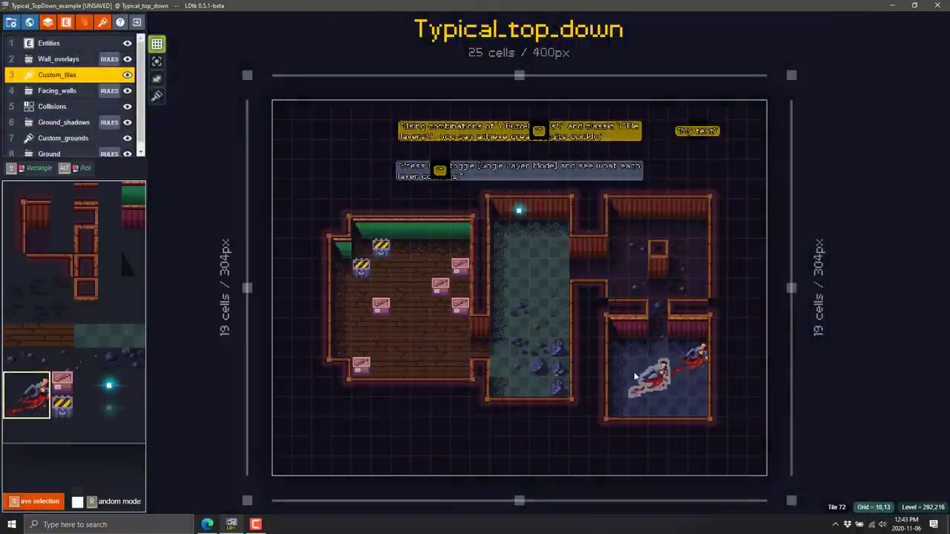
left_click(371, 319)
left_click(434, 354)
left_click(511, 276)
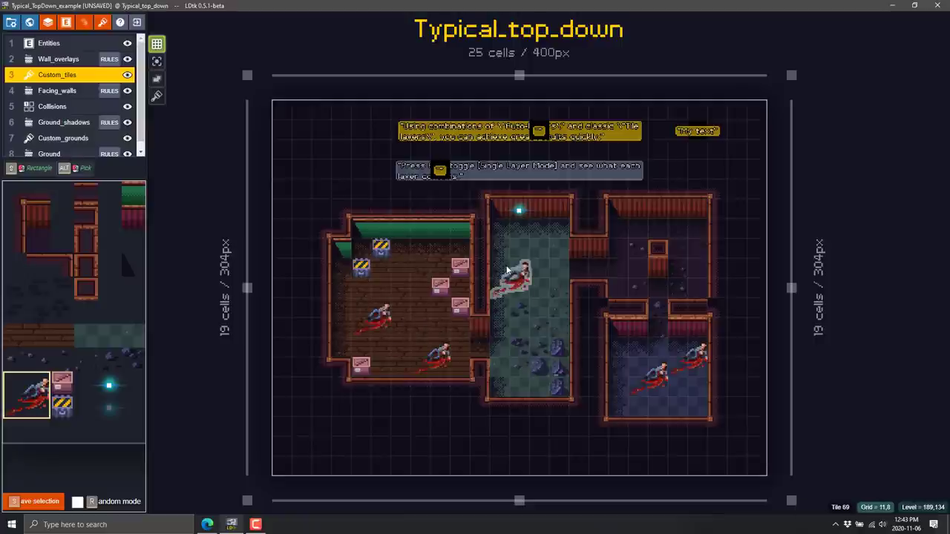
left_click(550, 257)
left_click(650, 257)
left_click(689, 239)
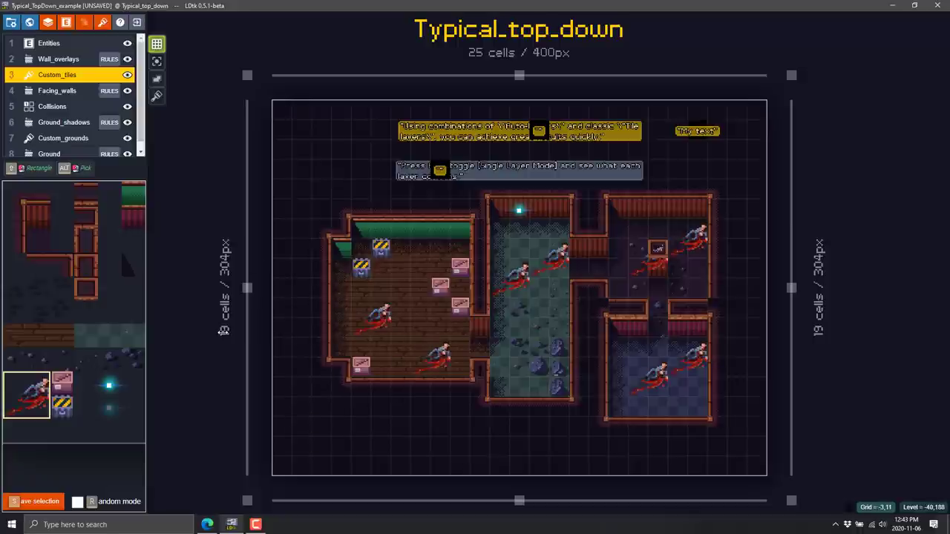
left_click(64, 24)
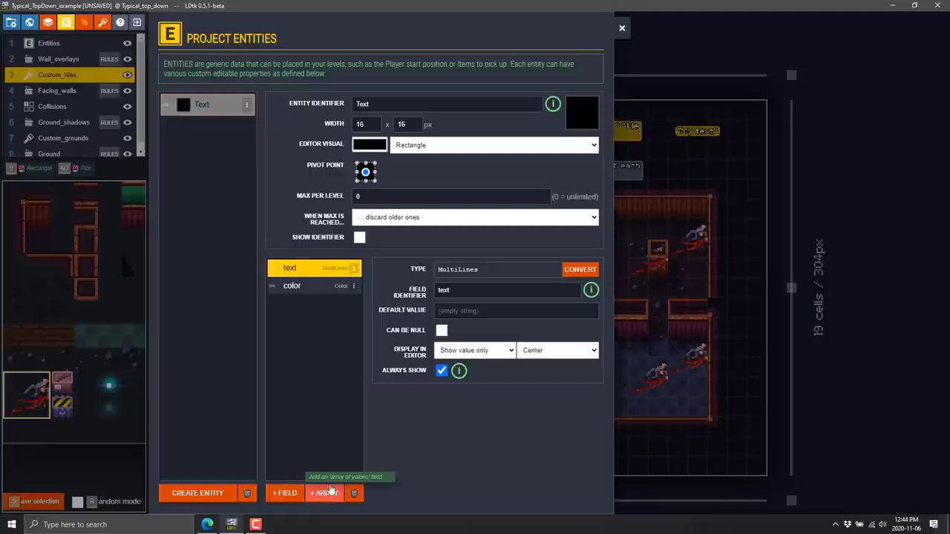
left_click(328, 493)
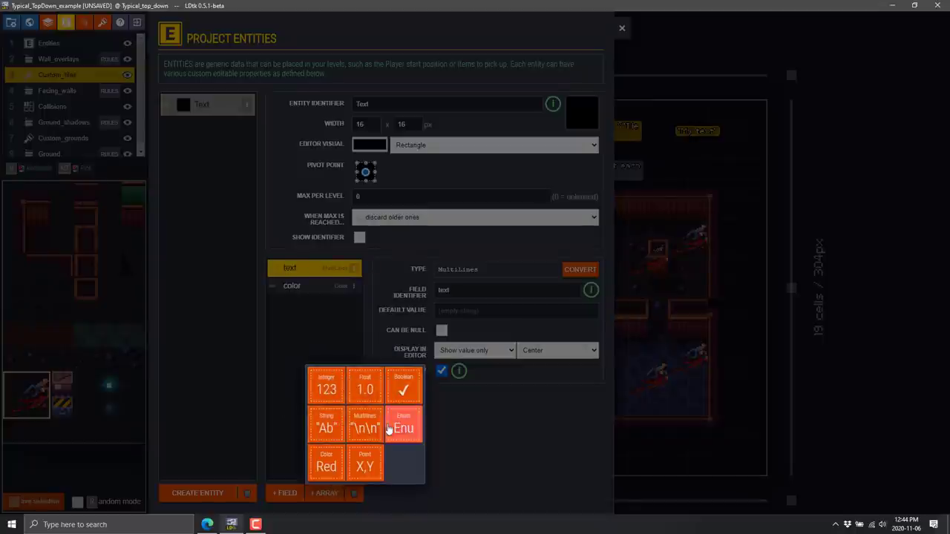
left_click(447, 448)
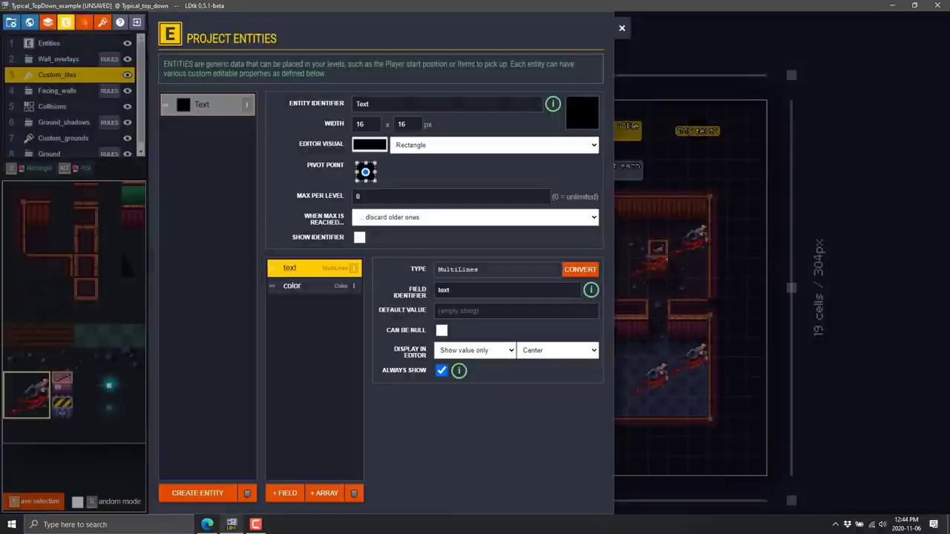
key("F10")
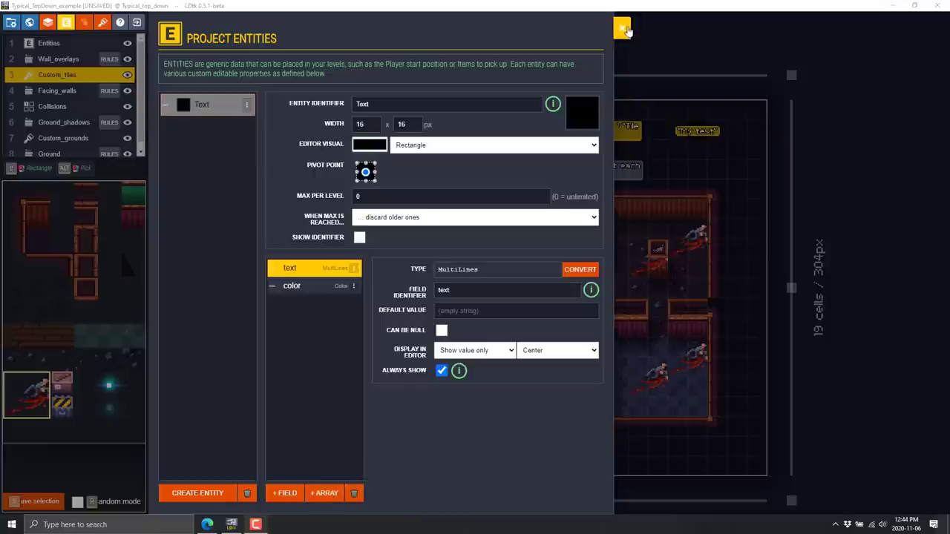
left_click(626, 31)
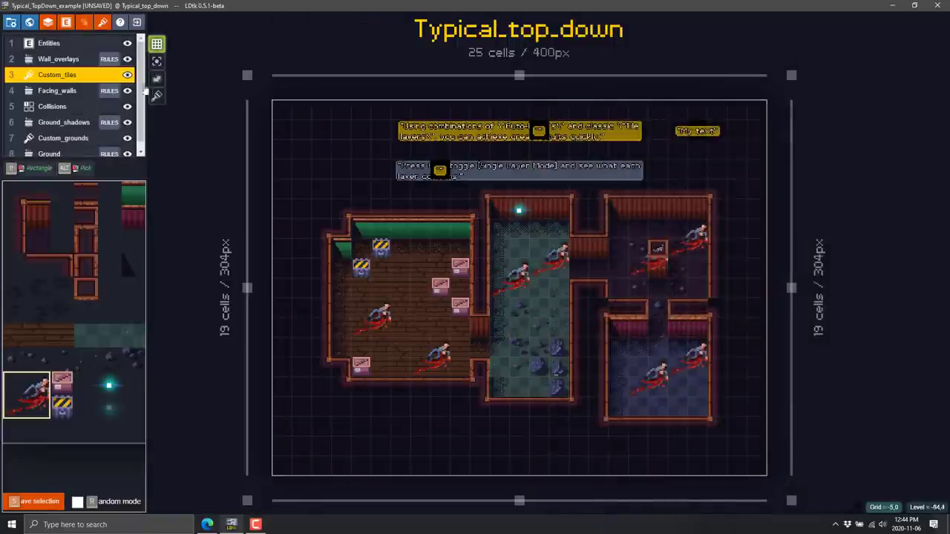
Create an enum using the TopDown_by_deepnight icon tileset with a single value, Enum0
left_click(86, 24)
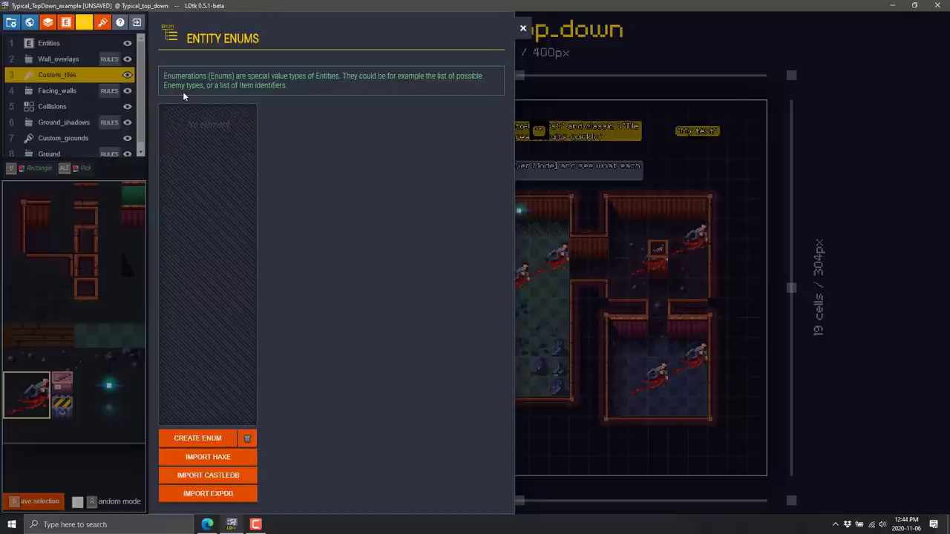
left_click(206, 438)
left_click(401, 141)
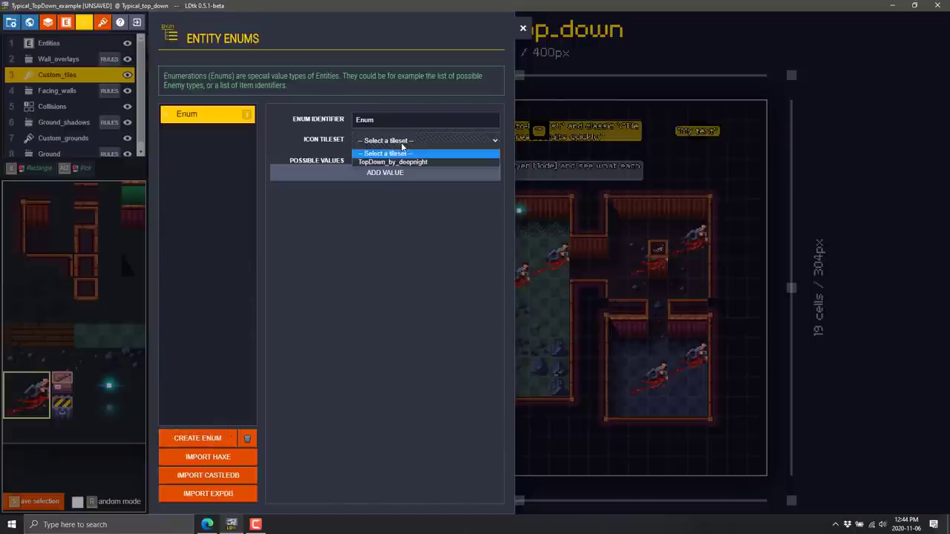
left_click(401, 162)
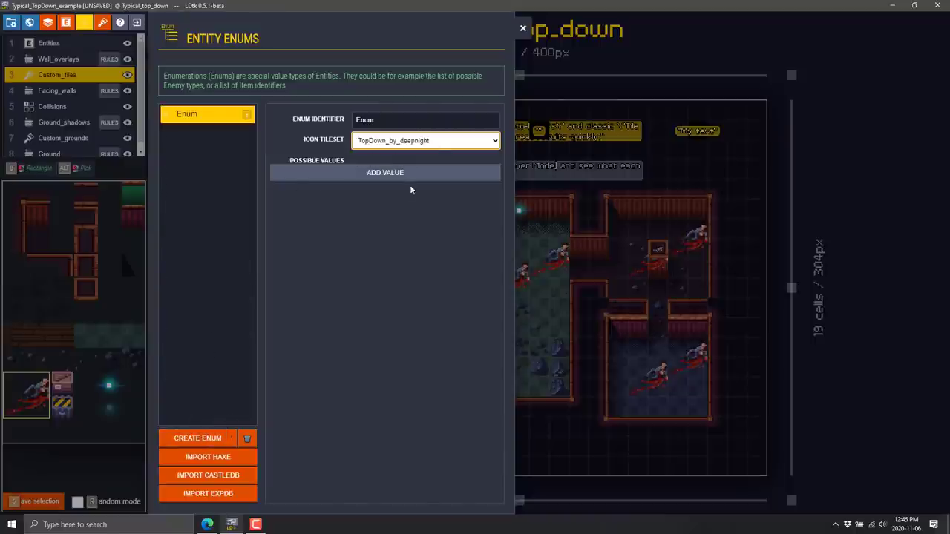
left_click(408, 173)
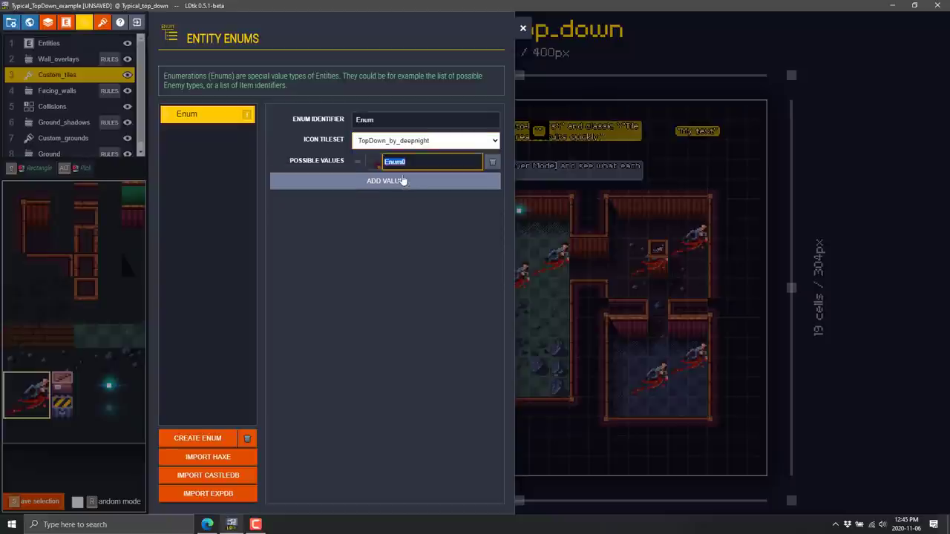
left_click(524, 34)
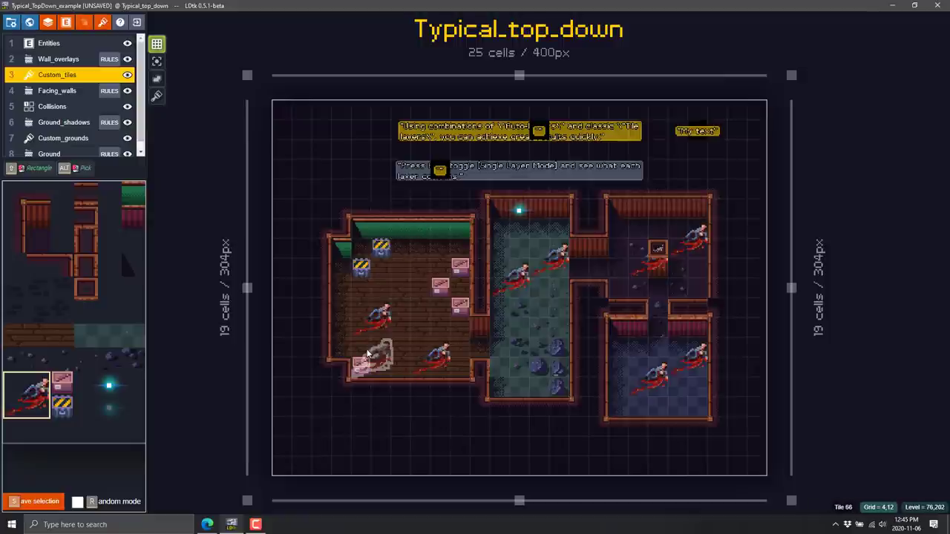
Add a new 16 px tileset named Tileset to the project's tilesets
left_click(103, 23)
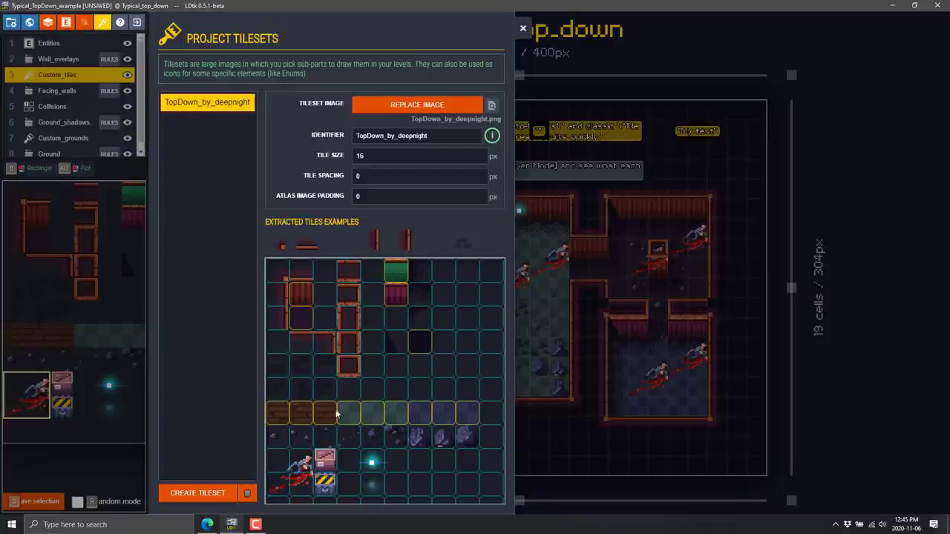
scroll(352, 444, "down", 1)
left_click(219, 494)
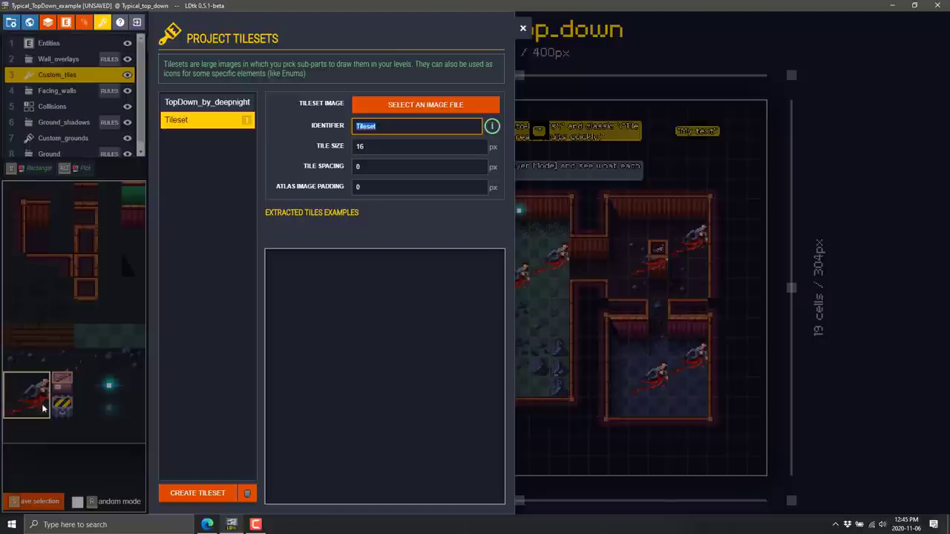
left_click(519, 33)
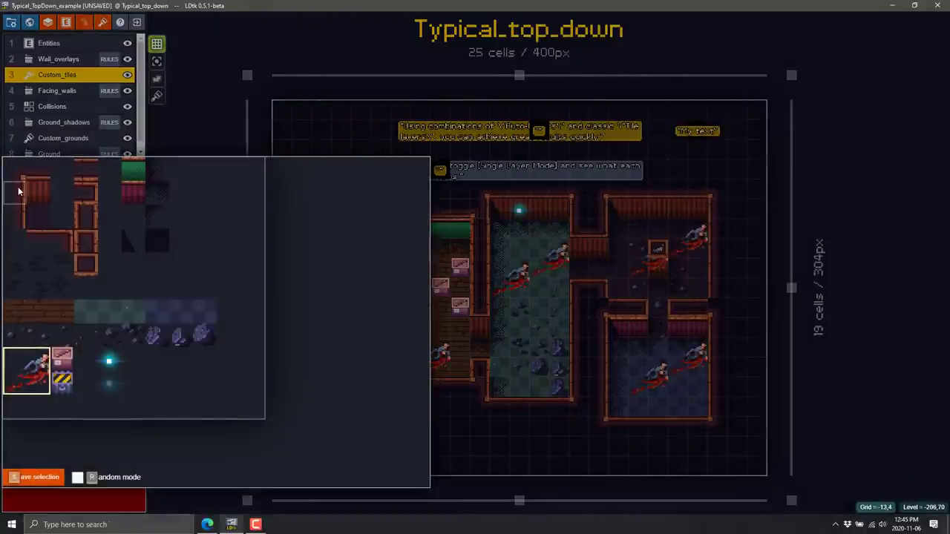
Paint a block of brick wall tiles from the palette just below the left room
left_click_drag(16, 190, 120, 299)
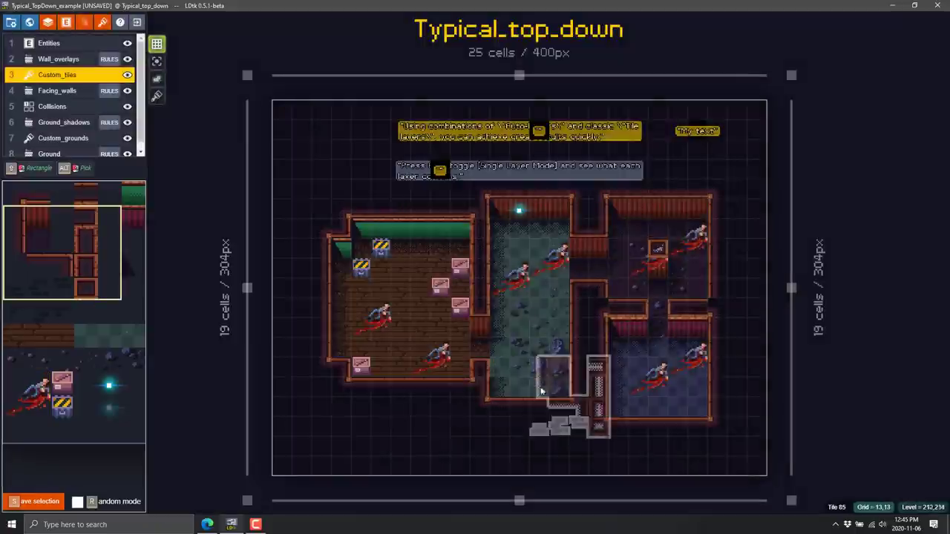
left_click(382, 404)
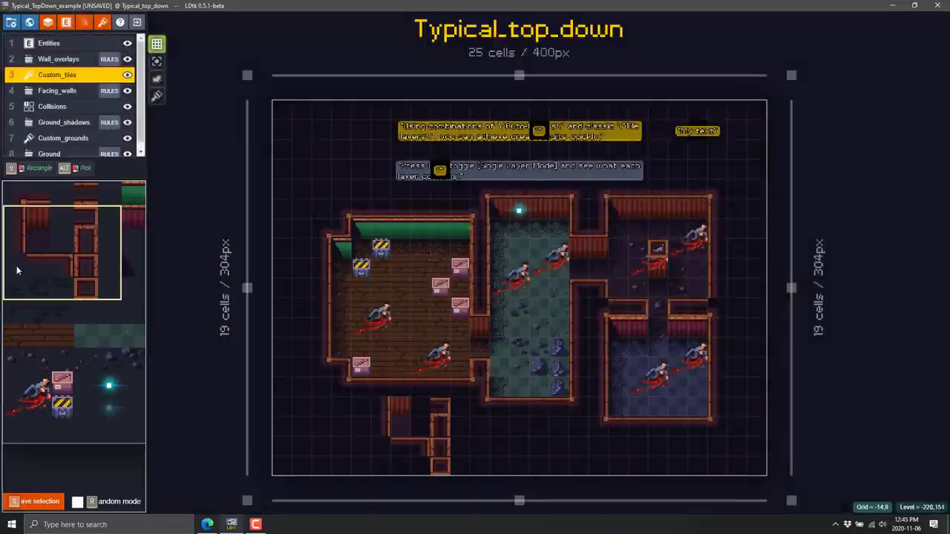
left_click(61, 61)
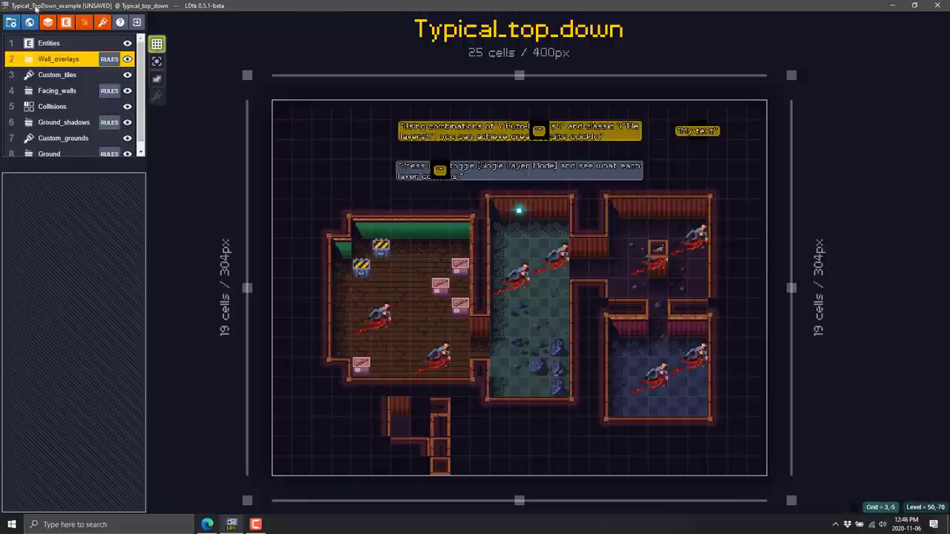
Start a Save As from Project Settings, cancel it, then reopen and close the settings
left_click(11, 21)
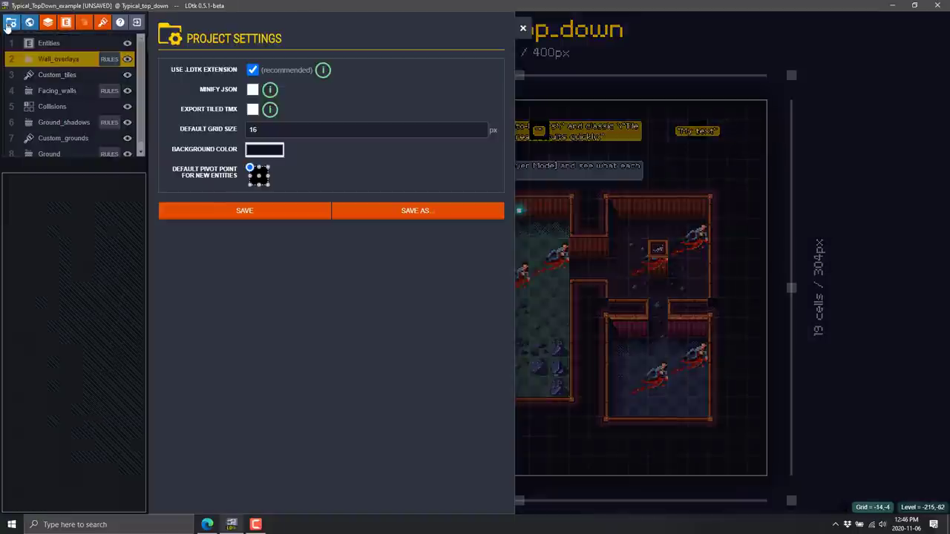
left_click(401, 213)
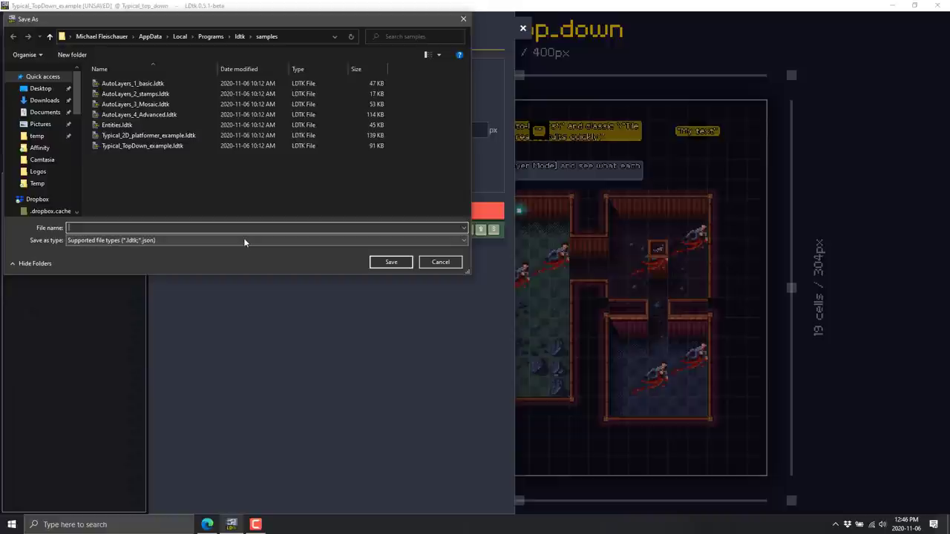
left_click(443, 261)
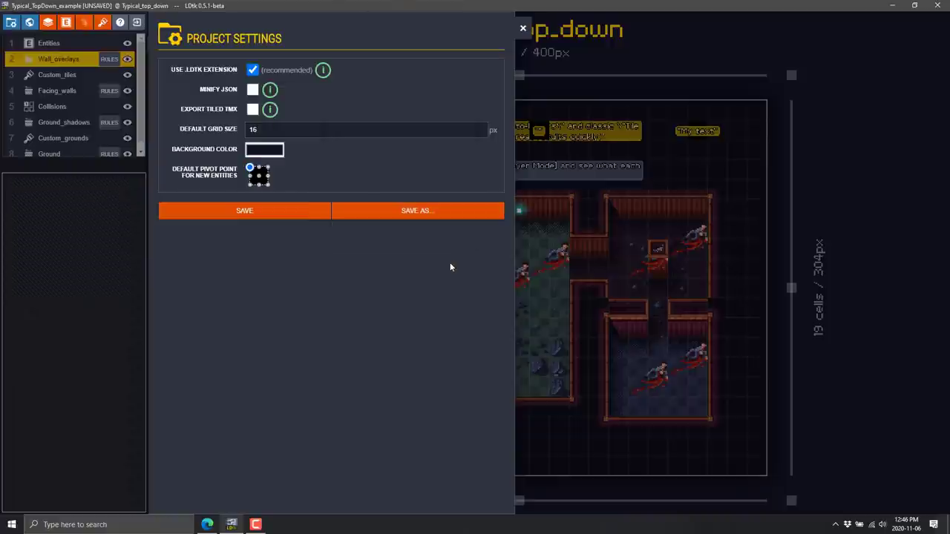
left_click(522, 28)
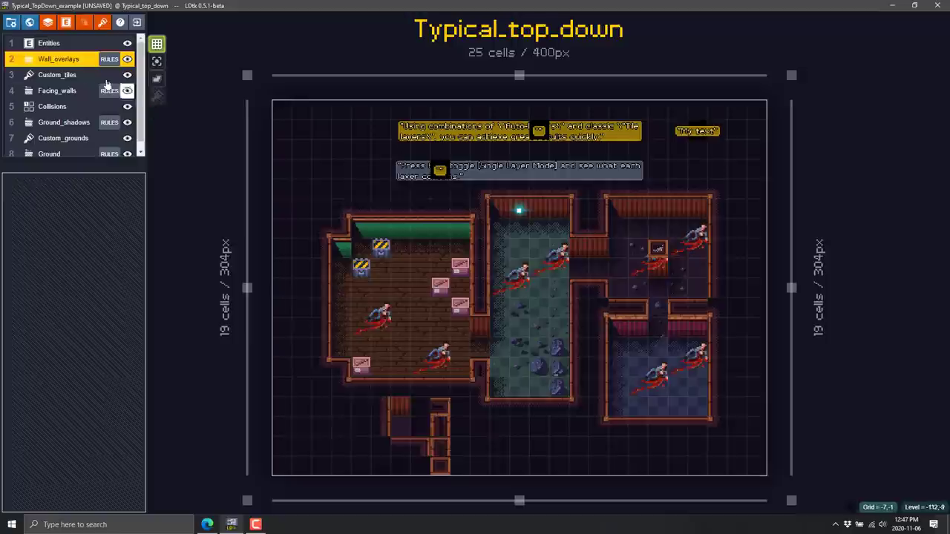
left_click(12, 22)
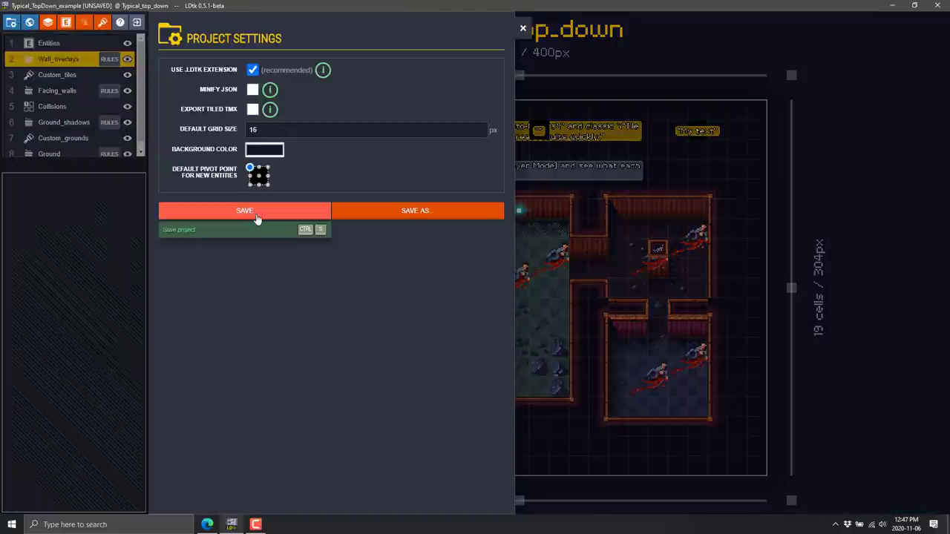
left_click(12, 28)
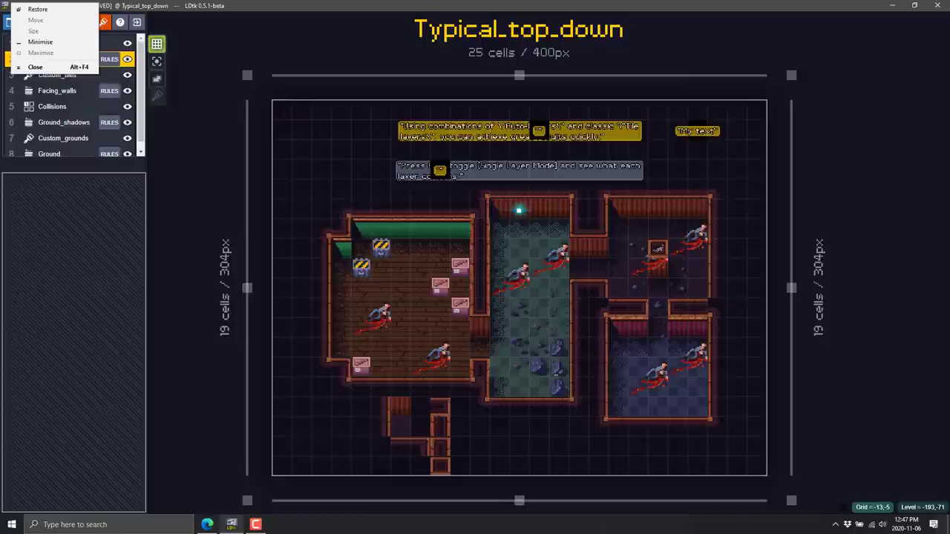
Return to the home screen and open the Typical_2D_platformer_example.ldtk sample
left_click(137, 23)
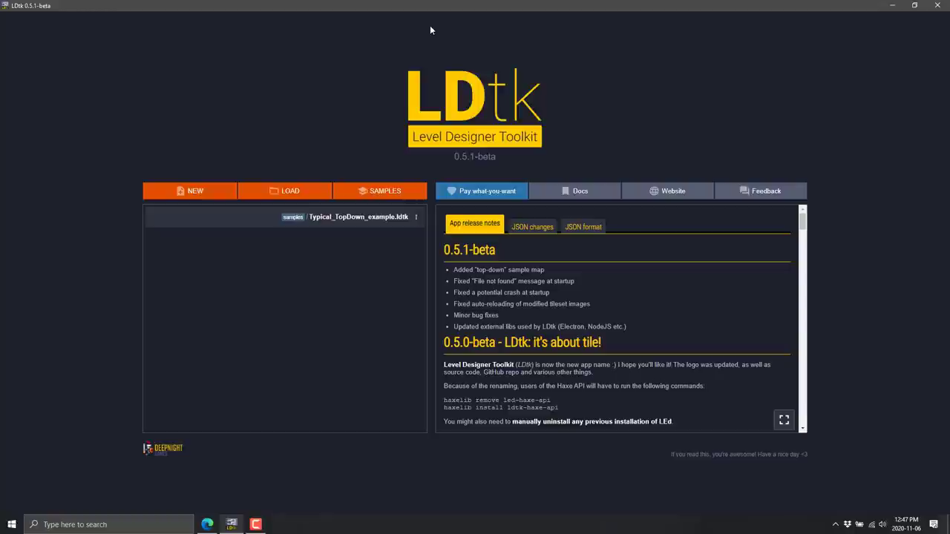
left_click(386, 191)
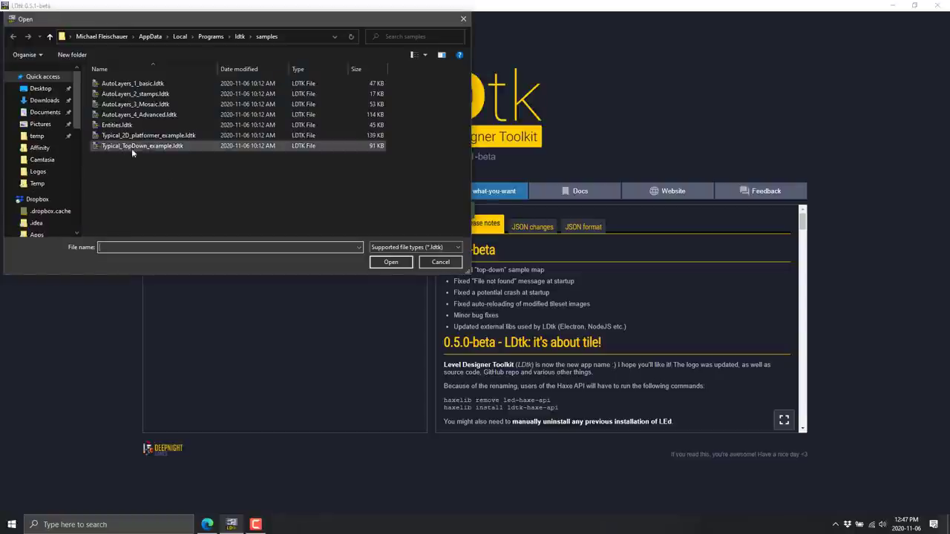
double_click(148, 135)
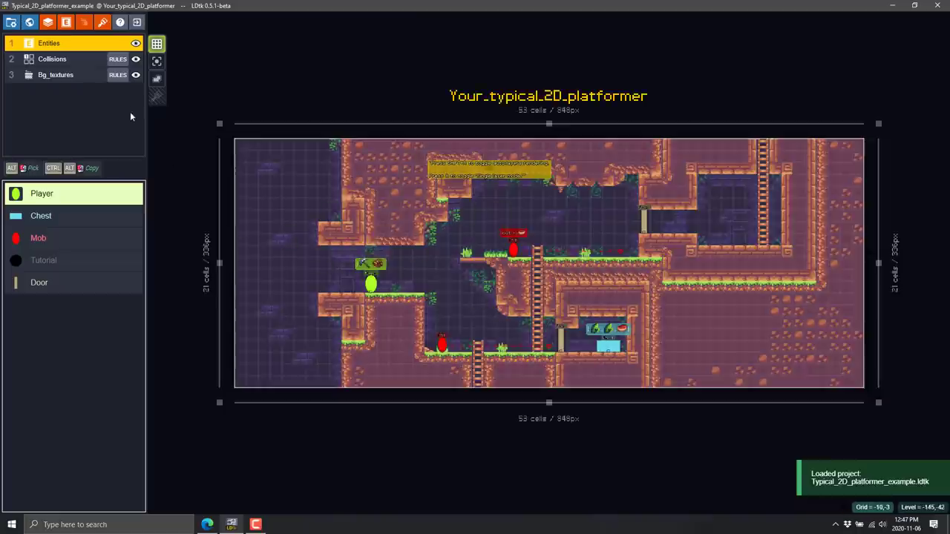
left_click(54, 62)
left_click(58, 74)
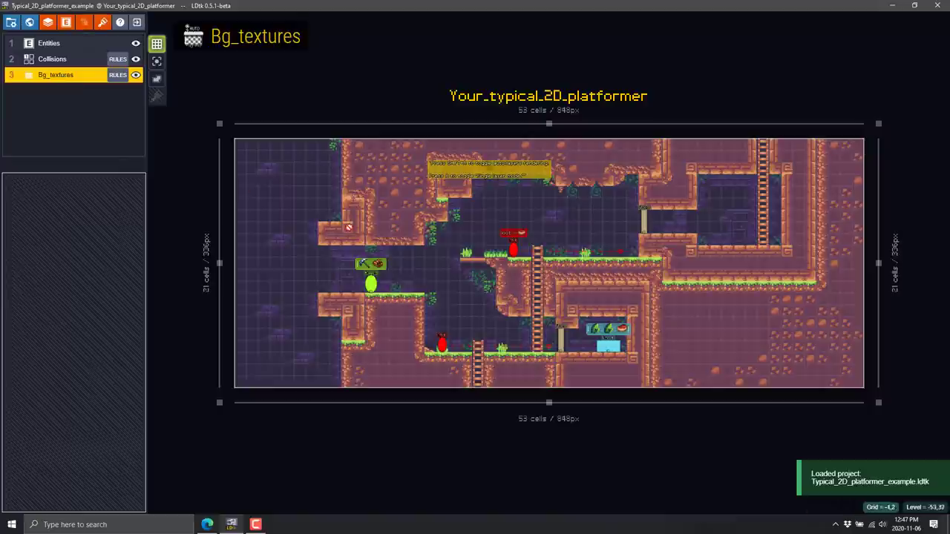
left_click(116, 75)
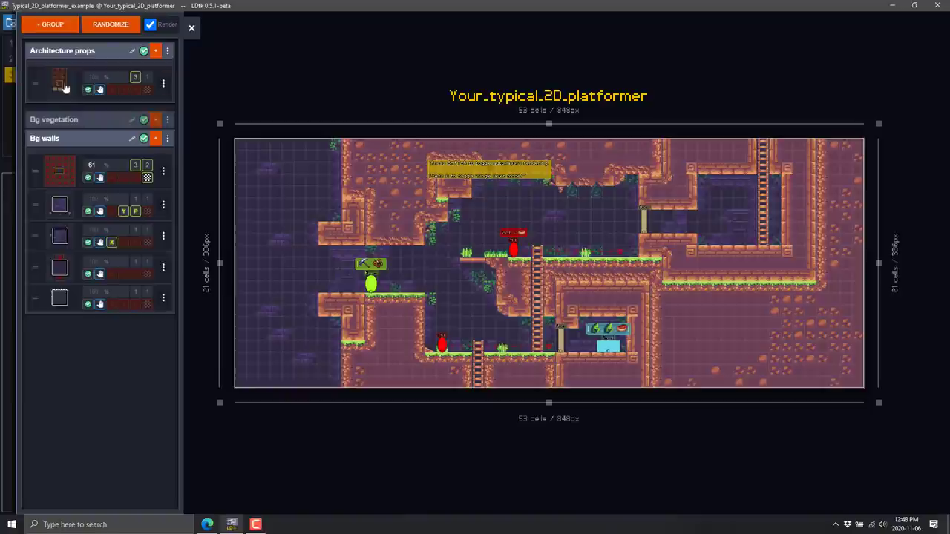
left_click(191, 29)
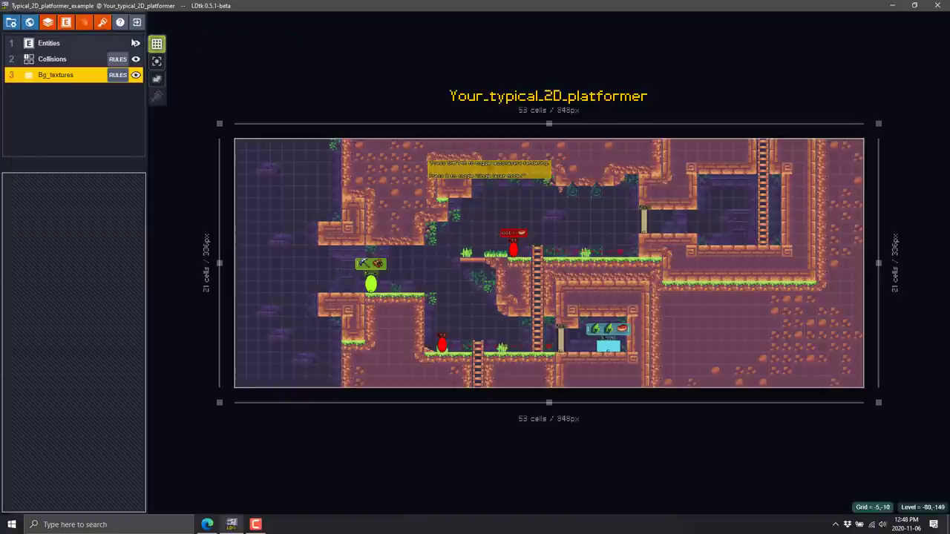
left_click(54, 59)
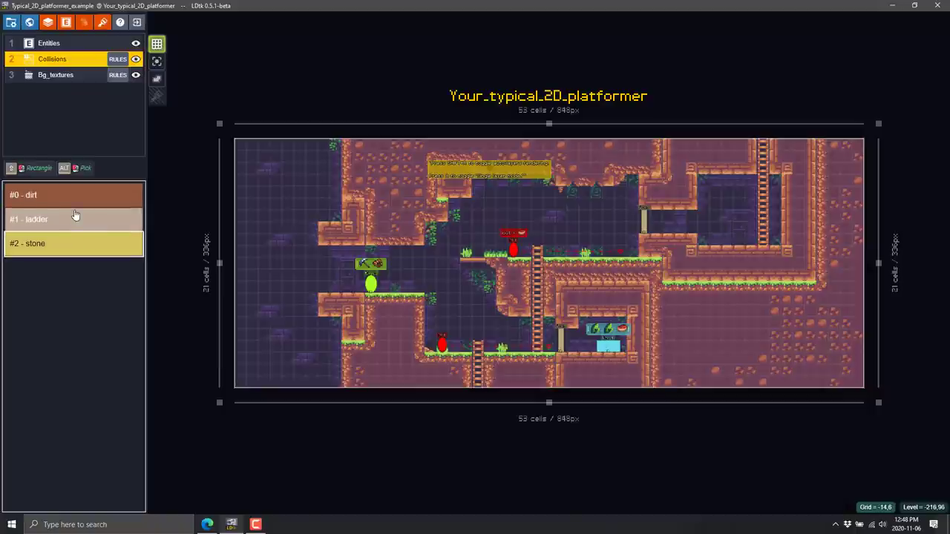
left_click(46, 45)
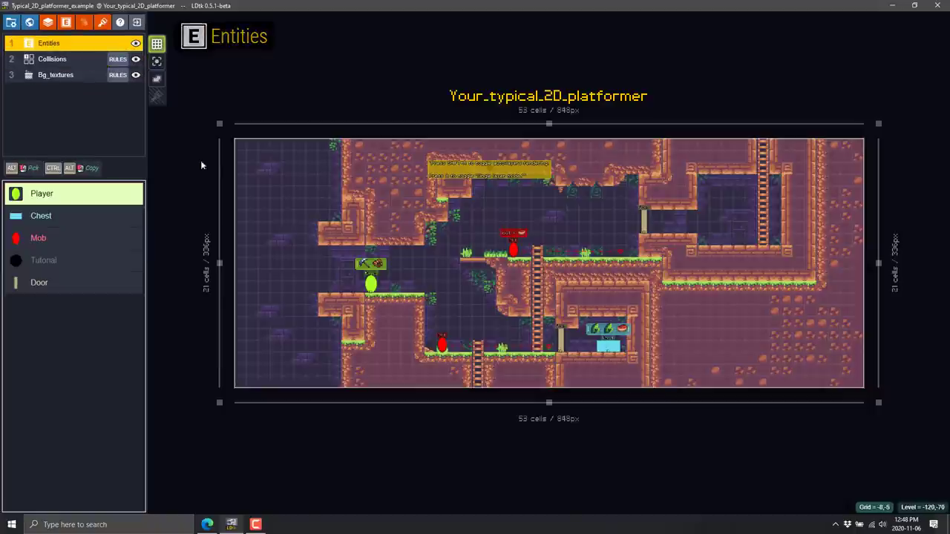
Change the Player's first item to Healing_Plant, then view the Player's entity definition
left_click(74, 215)
left_click(42, 194)
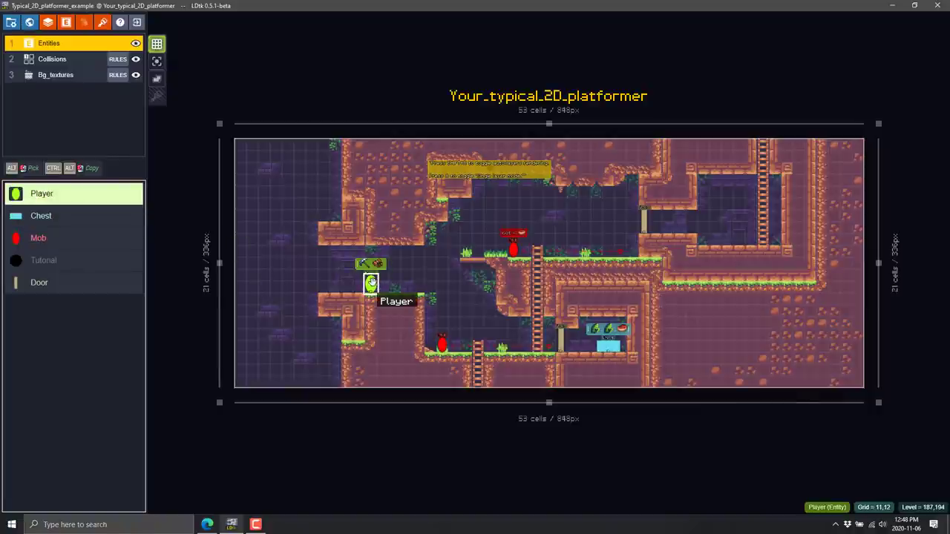
left_click(371, 282)
left_click(934, 257)
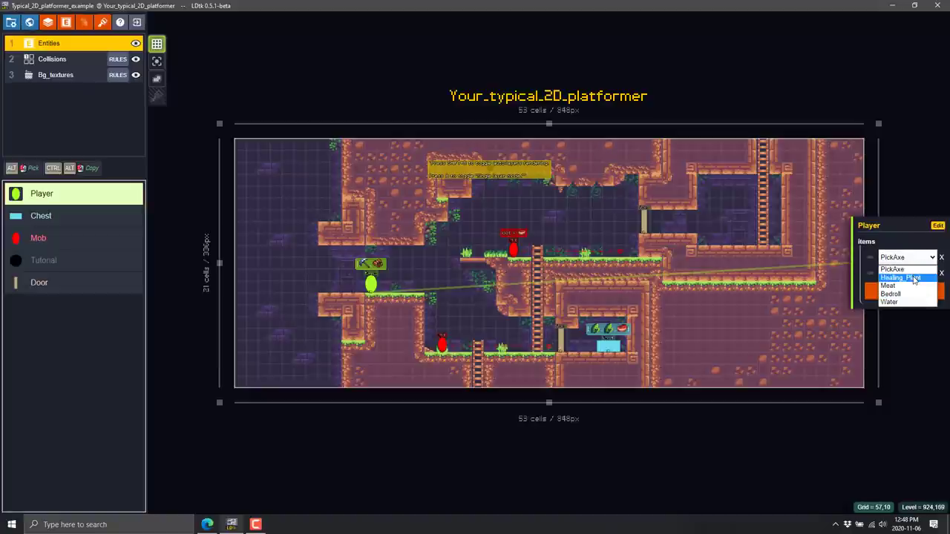
left_click(901, 277)
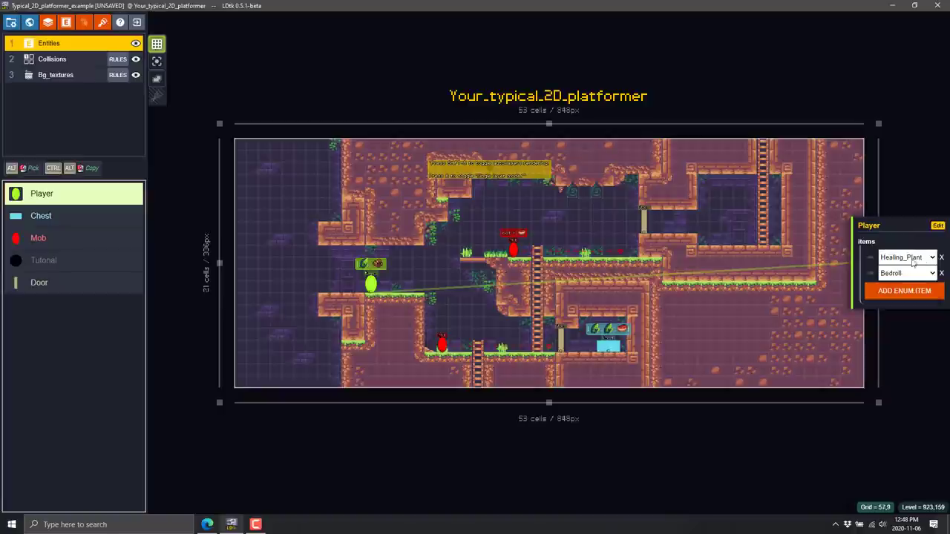
left_click(67, 23)
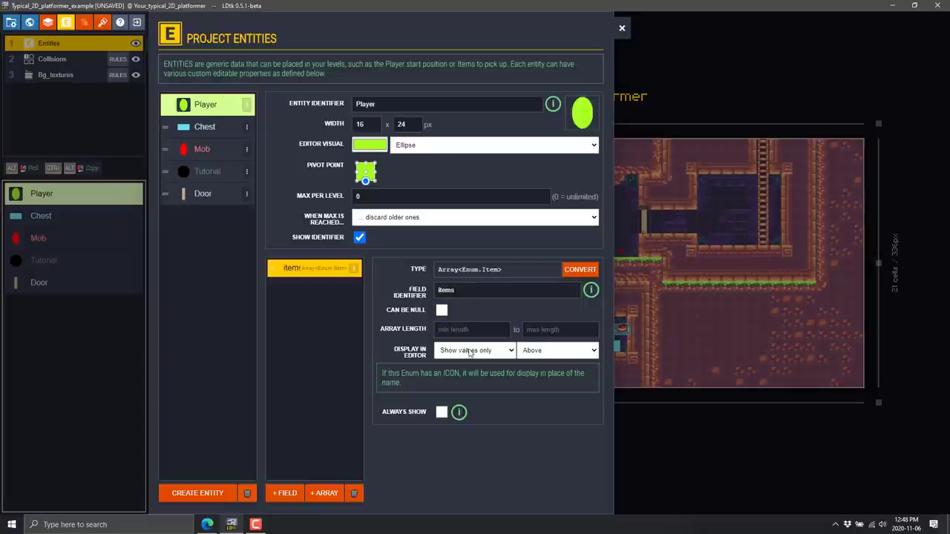
Inspect the Item enum's PickAxe value and its icon in the Enums editor
left_click(84, 22)
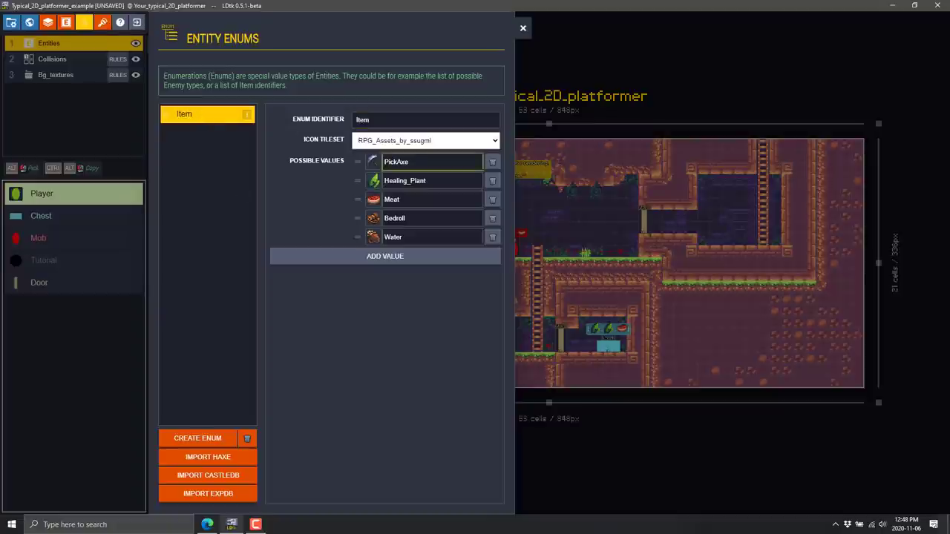
left_click(431, 162)
left_click(374, 167)
left_click(415, 162)
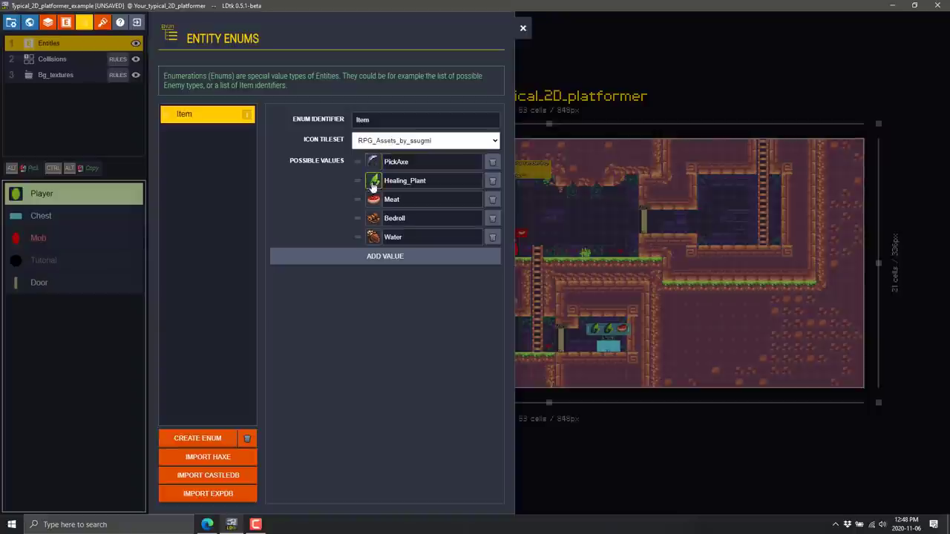
Add a CHunkOFStuff value with a tile icon to the Item enum
left_click(387, 256)
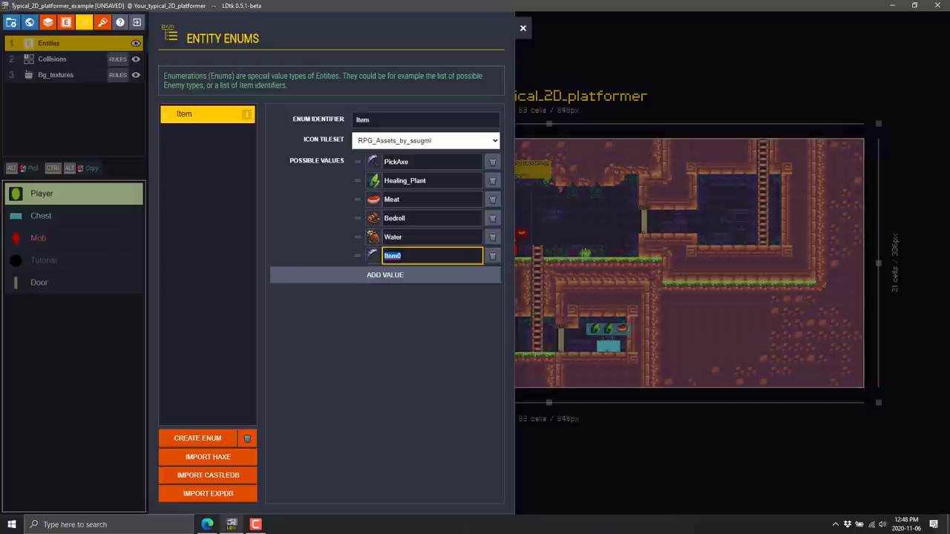
left_click(374, 256)
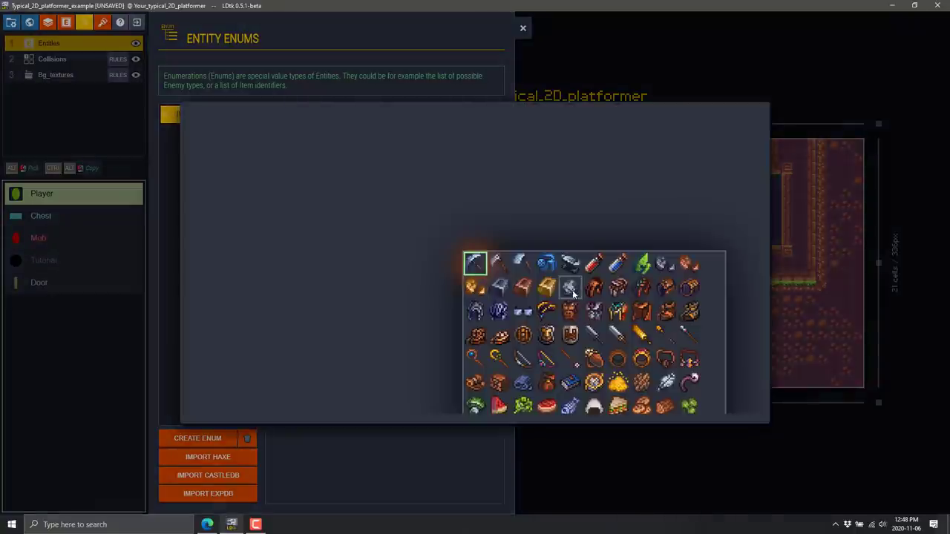
left_click(570, 288)
double_click(403, 256)
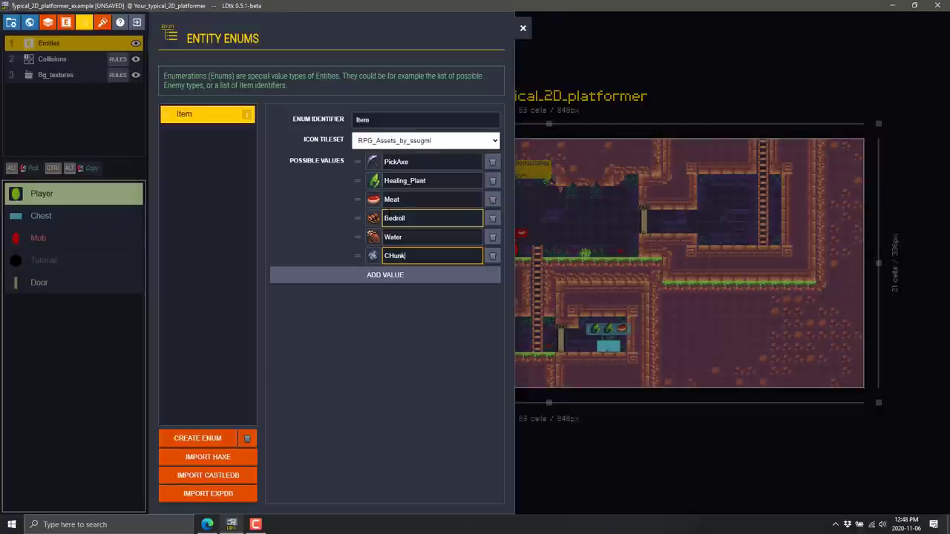
type("CHunkOFStuff")
key("Return")
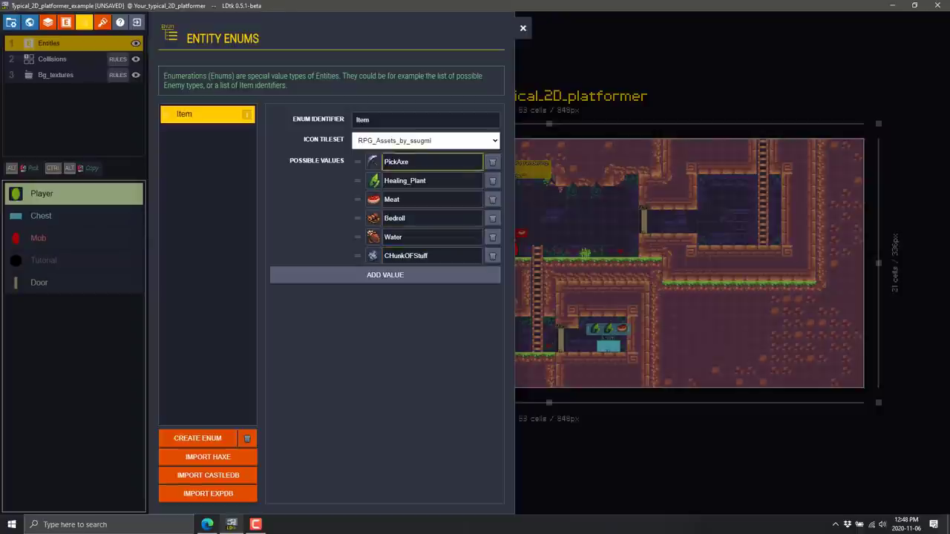
Back in the level, select the Player and open its first item choices
left_click(527, 30)
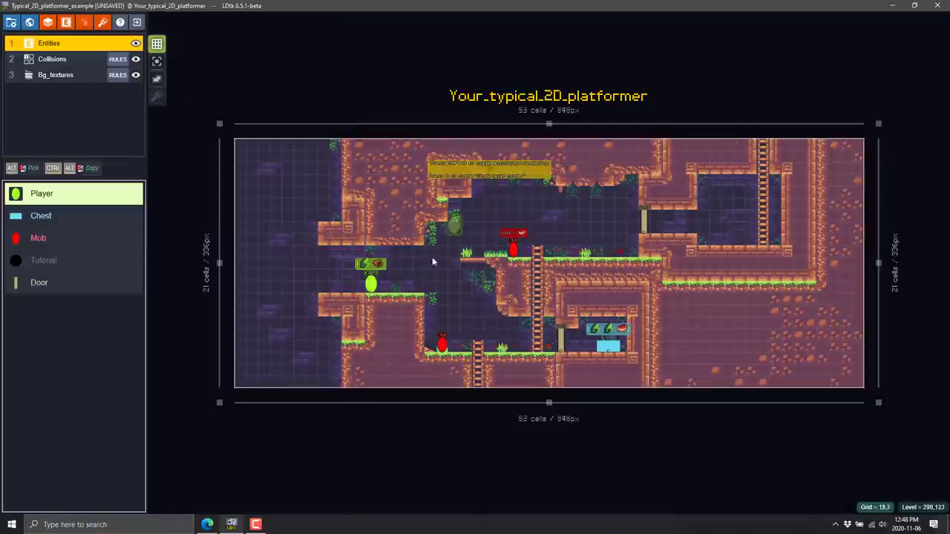
left_click(372, 283)
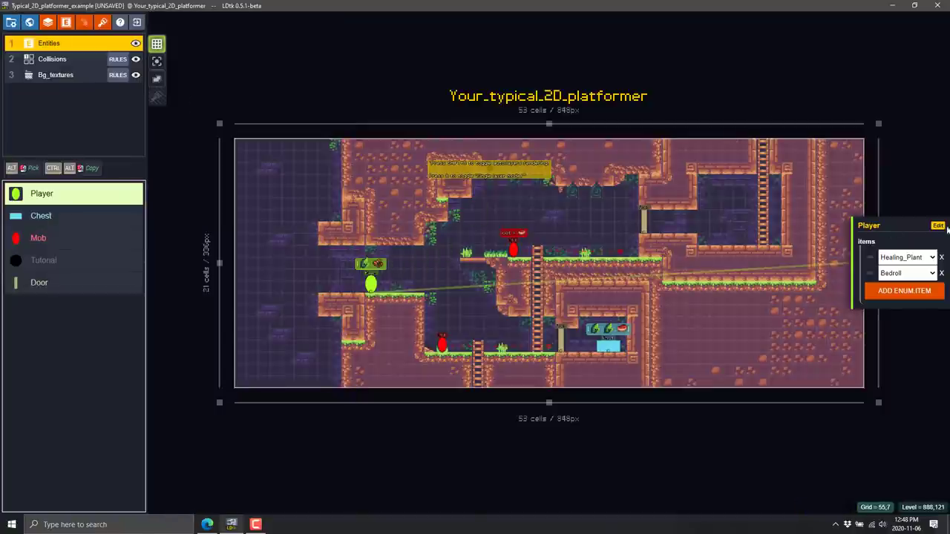
left_click(932, 257)
Set the Player's first item to CHunkOFStuff and close the project without saving
left_click(907, 306)
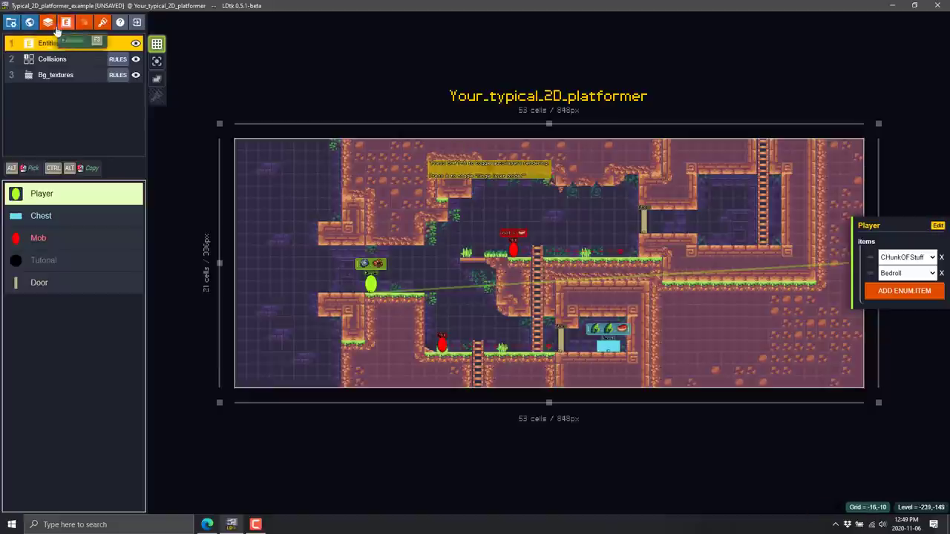
left_click(136, 22)
left_click(199, 63)
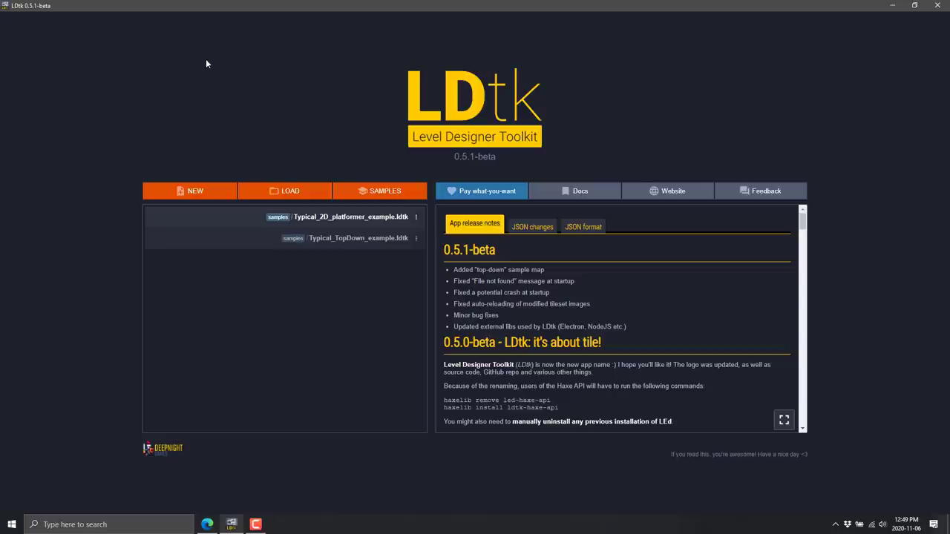
Load the AutoLayers_4_Advanced sample project
left_click(381, 192)
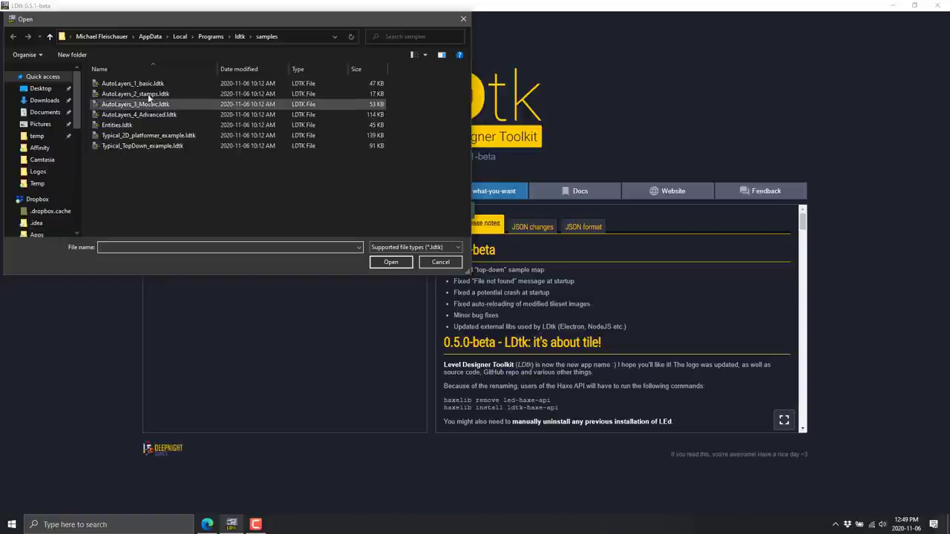
left_click(155, 115)
double_click(155, 116)
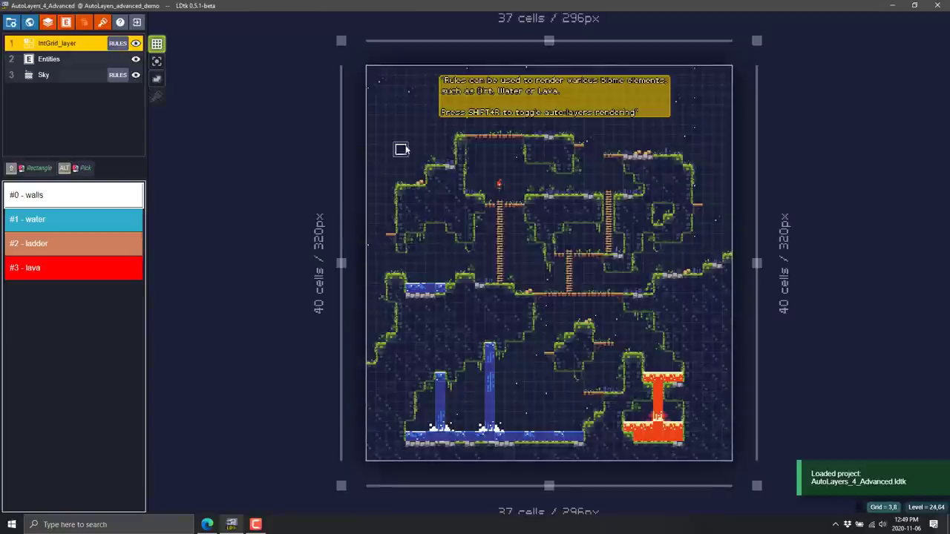
Paint walls at the upper left, then a mid-level water block and a waterfall column
mouse_move(398, 148)
left_mouse_down()
mouse_move(392, 116)
mouse_move(416, 112)
mouse_move(399, 138)
mouse_move(429, 116)
mouse_move(417, 97)
mouse_move(402, 98)
mouse_move(424, 104)
left_mouse_up()
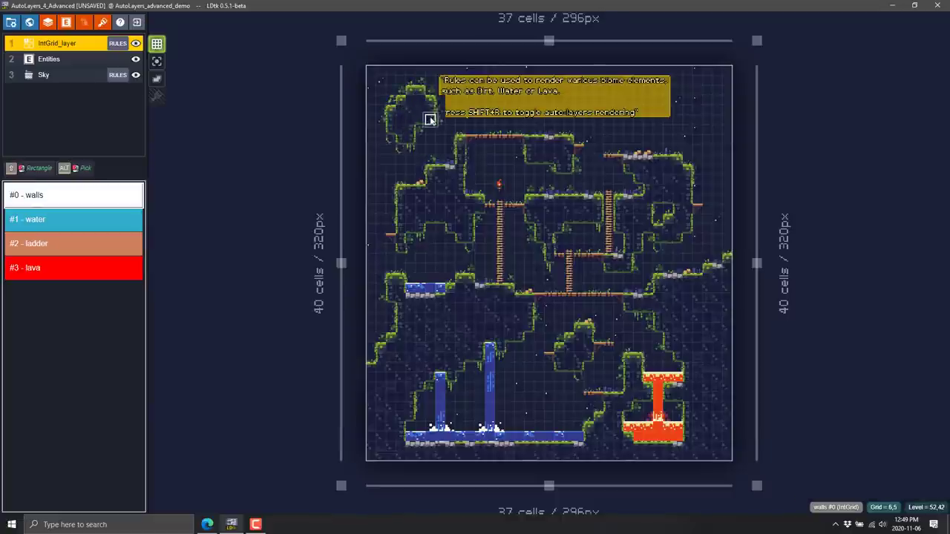
mouse_move(420, 140)
left_mouse_down()
mouse_move(456, 176)
mouse_move(421, 117)
mouse_move(432, 201)
mouse_move(442, 202)
mouse_move(435, 135)
mouse_move(436, 168)
mouse_move(446, 130)
mouse_move(429, 335)
mouse_move(429, 259)
mouse_move(430, 319)
left_mouse_up()
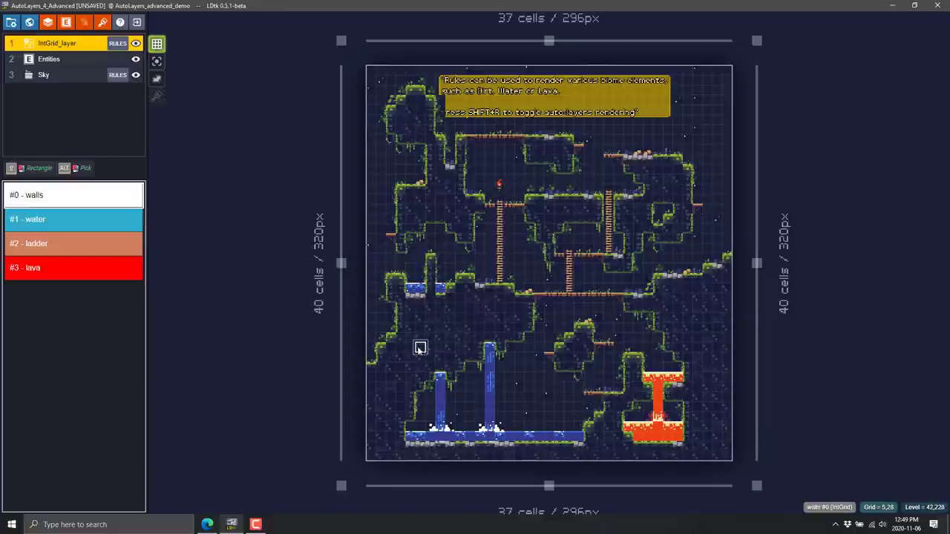
left_click(76, 234)
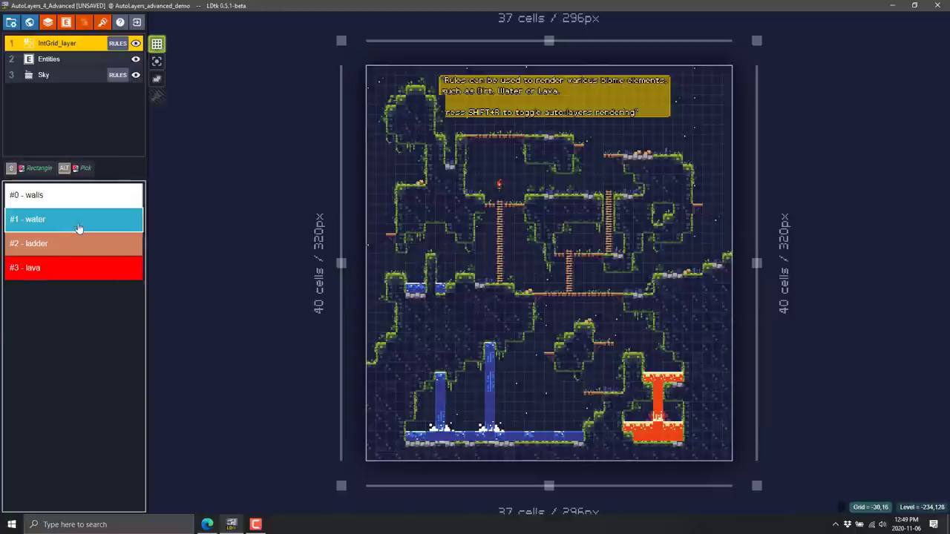
mouse_move(457, 282)
left_mouse_down()
mouse_move(482, 285)
mouse_move(480, 301)
mouse_move(466, 288)
mouse_move(479, 313)
mouse_move(453, 310)
mouse_move(459, 330)
mouse_move(494, 319)
left_mouse_up()
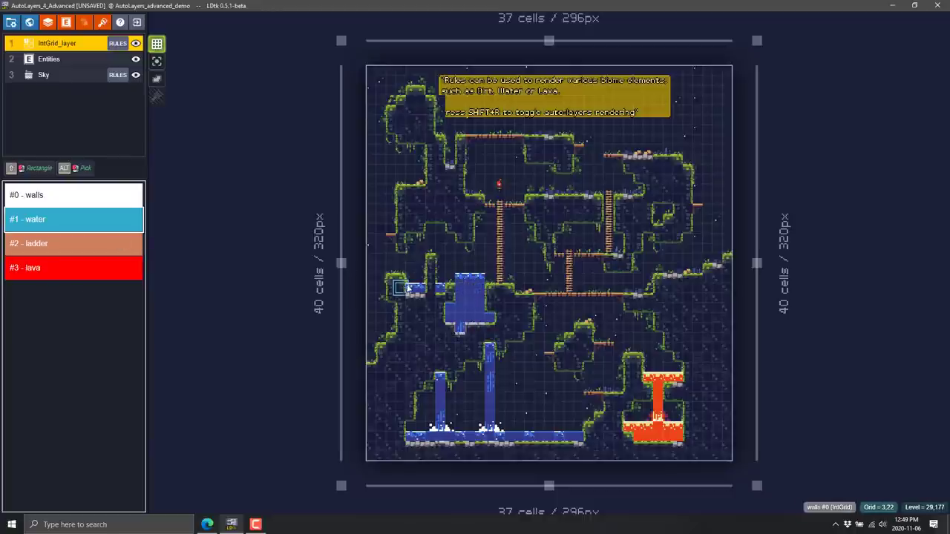
left_click(518, 327)
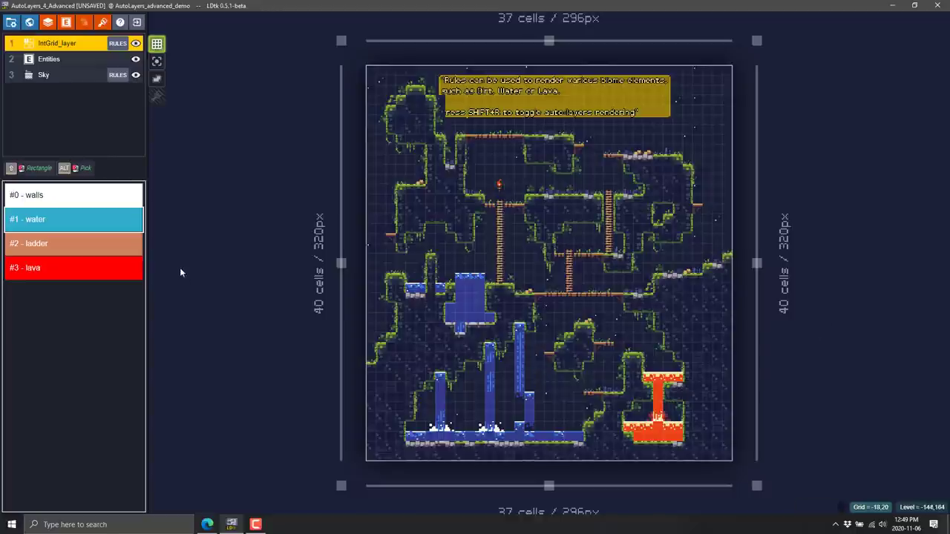
Paint lava down the right edge and a ladder column on the left, then bring up the browser changelog
left_click(74, 268)
mouse_move(687, 268)
left_mouse_down()
mouse_move(718, 310)
mouse_move(721, 359)
mouse_move(684, 300)
left_mouse_up()
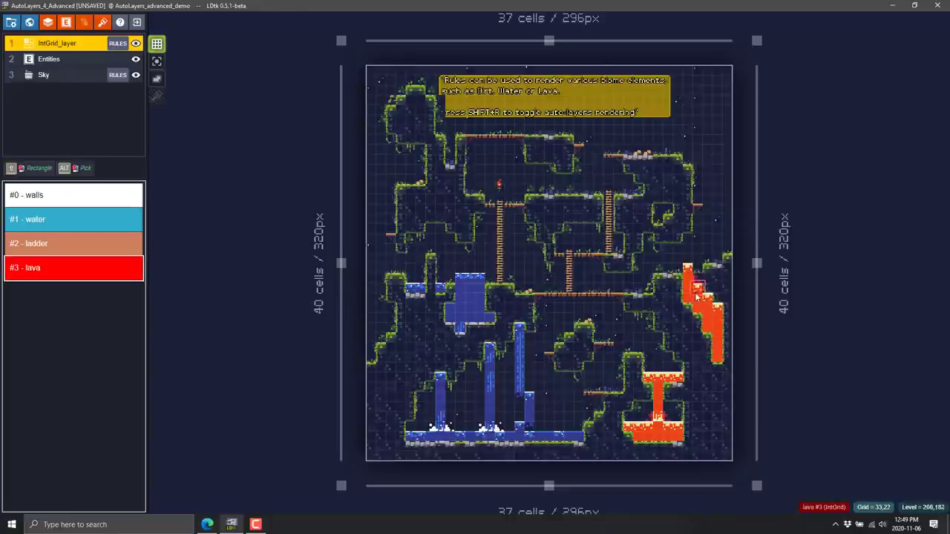
left_click(39, 247)
left_click_drag(420, 298, 421, 363)
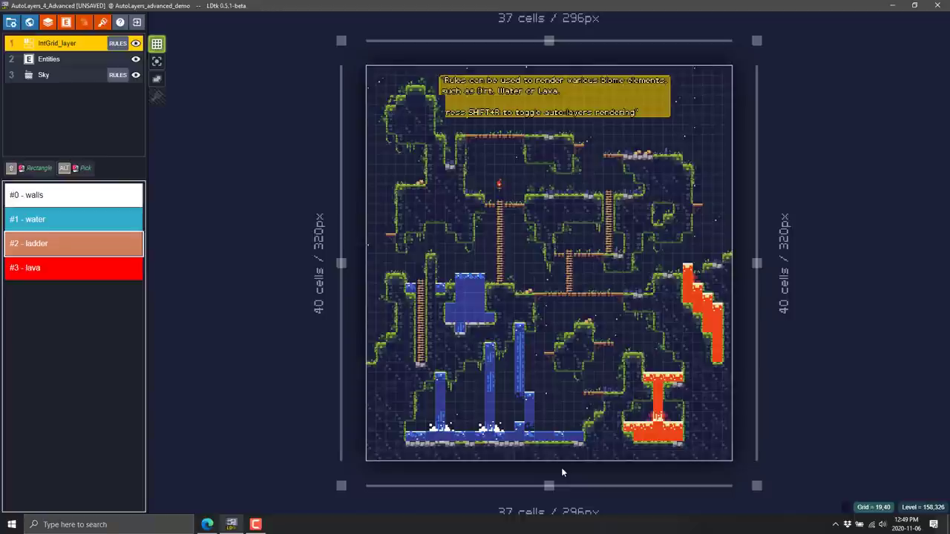
key("alt+Tab")
key("Tab")
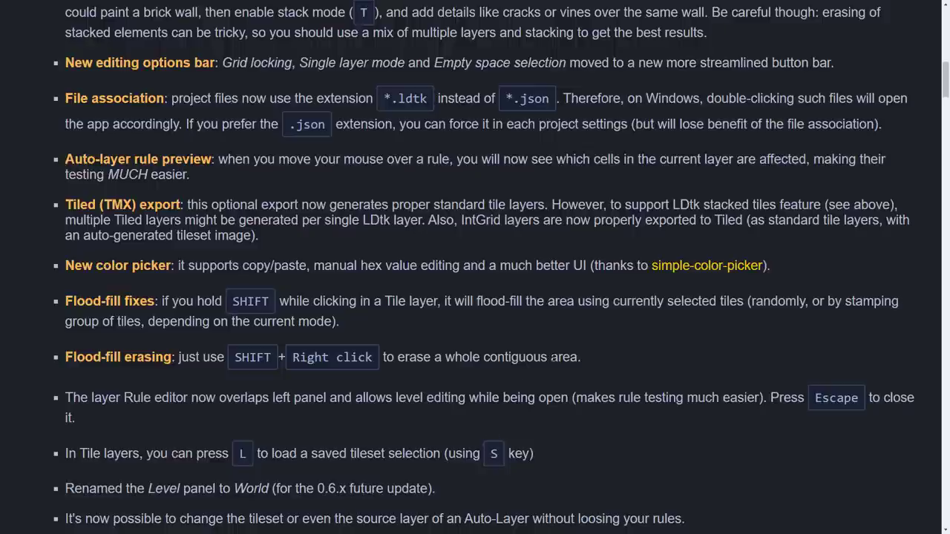
Scroll through the LDtk release notes, return to the top, and switch to the ldtk GitHub page
scroll(557, 355, "down", 5)
key("Home")
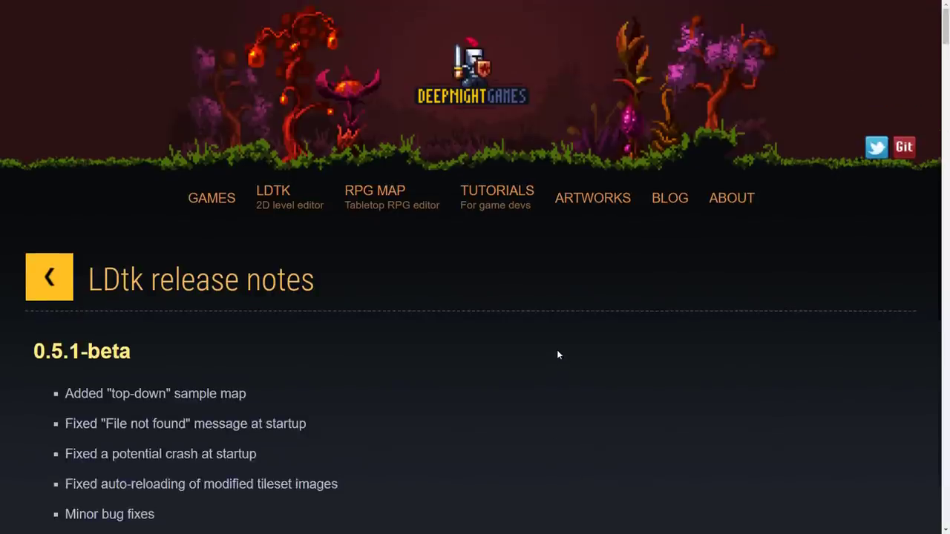
scroll(557, 352, "down", 6)
scroll(546, 342, "up", 3)
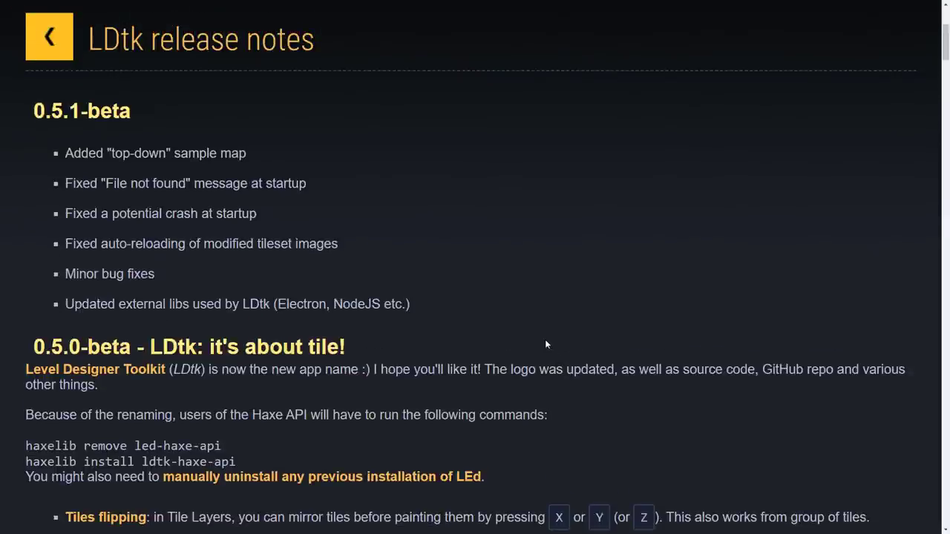
key("alt+Tab")
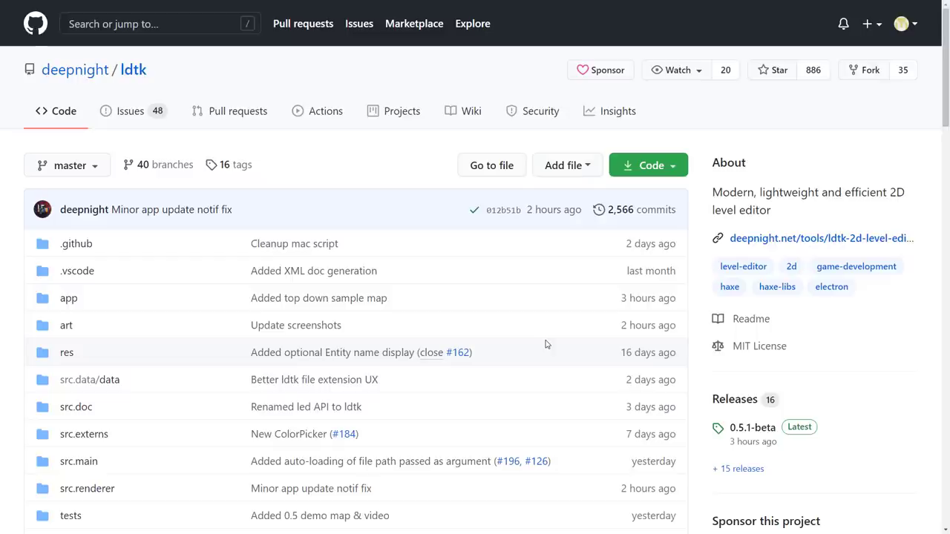
Browse the ldtk repository page and highlight its MIT License text
scroll(802, 342, "down", 3)
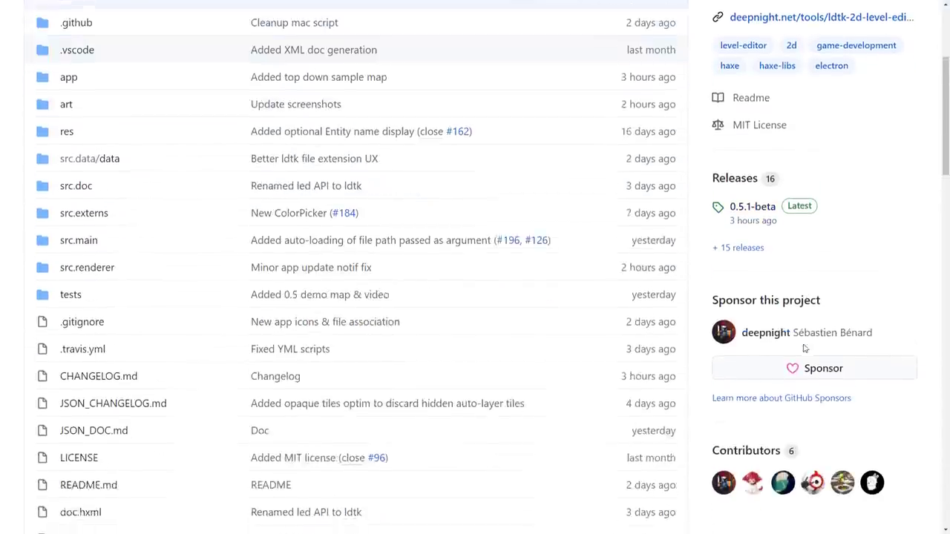
scroll(803, 347, "down", 1)
scroll(756, 358, "up", 1)
scroll(755, 357, "down", 1)
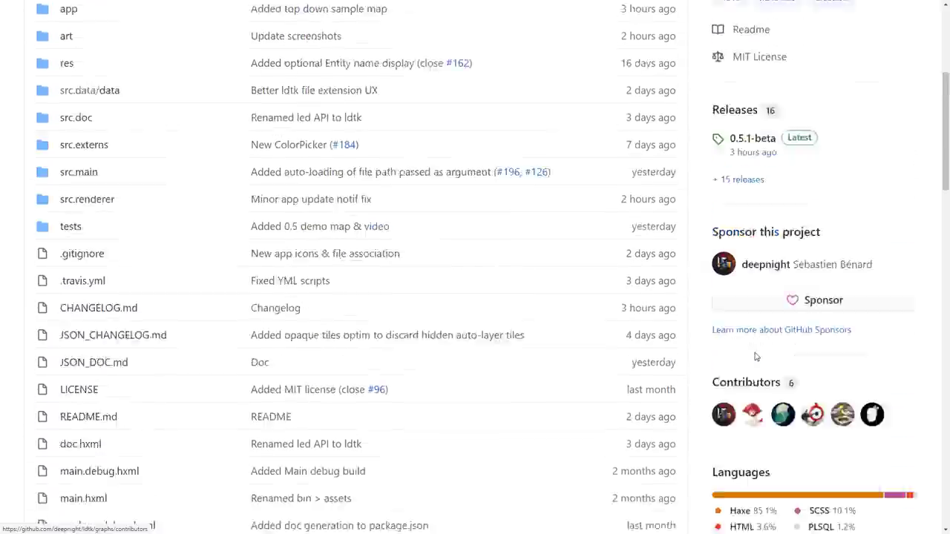
scroll(756, 357, "up", 2)
left_click_drag(793, 189, 692, 188)
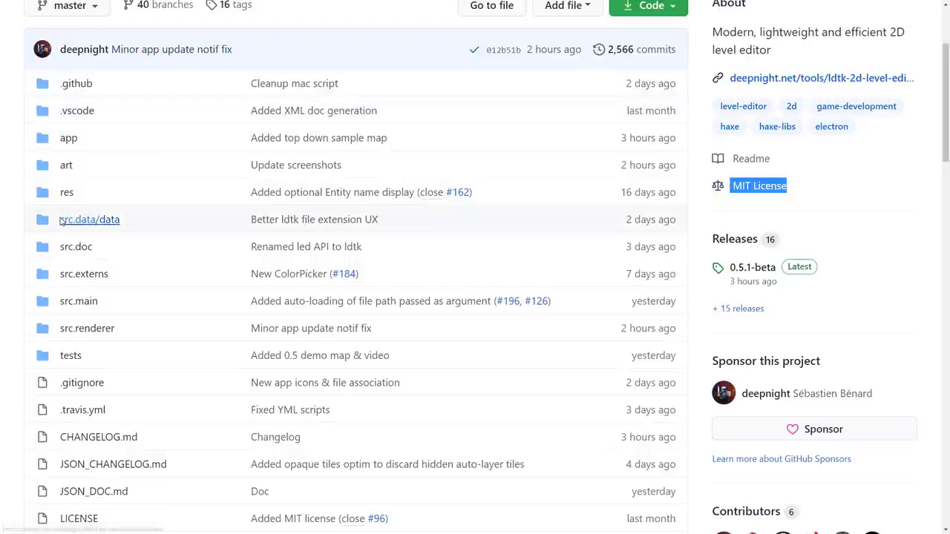
Read through the ElectronMain.hx source file in src.main, then go back to the folder
left_click(80, 301)
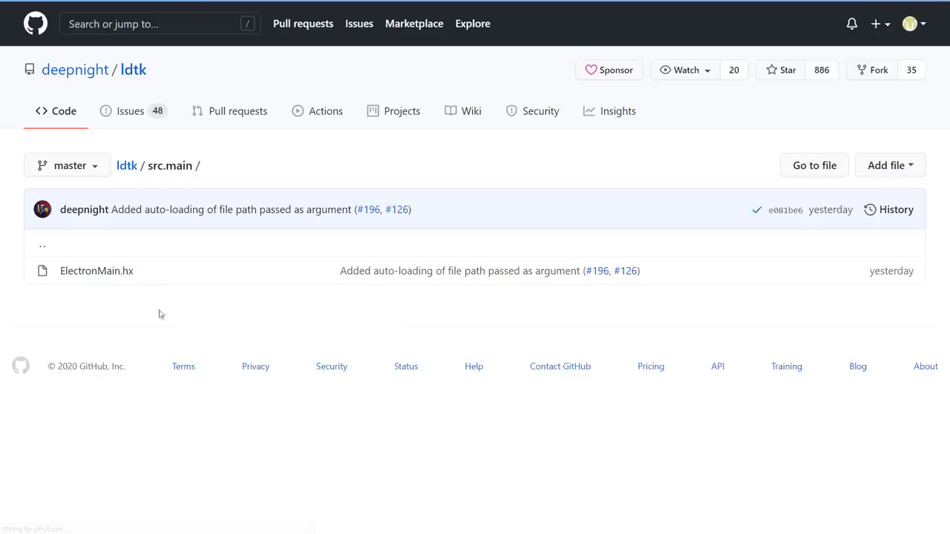
left_click(130, 272)
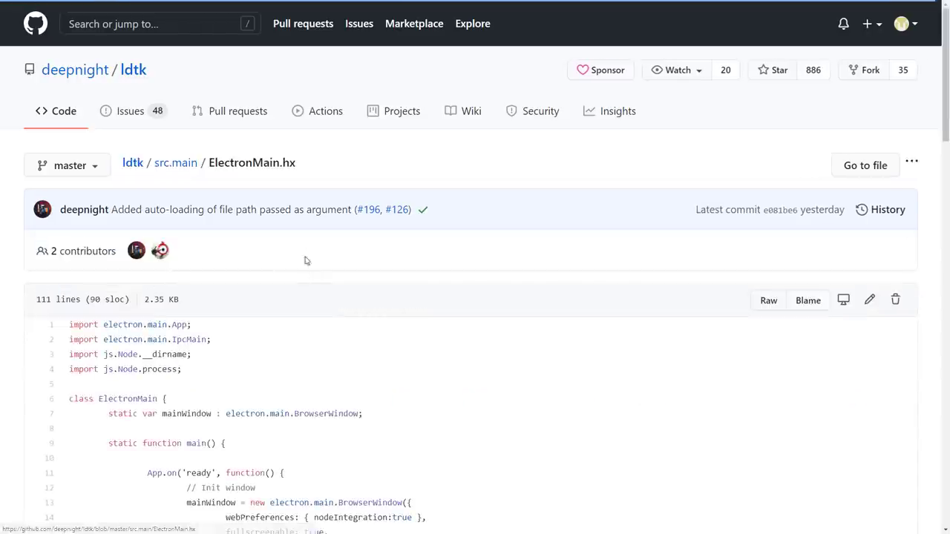
scroll(424, 327, "down", 5)
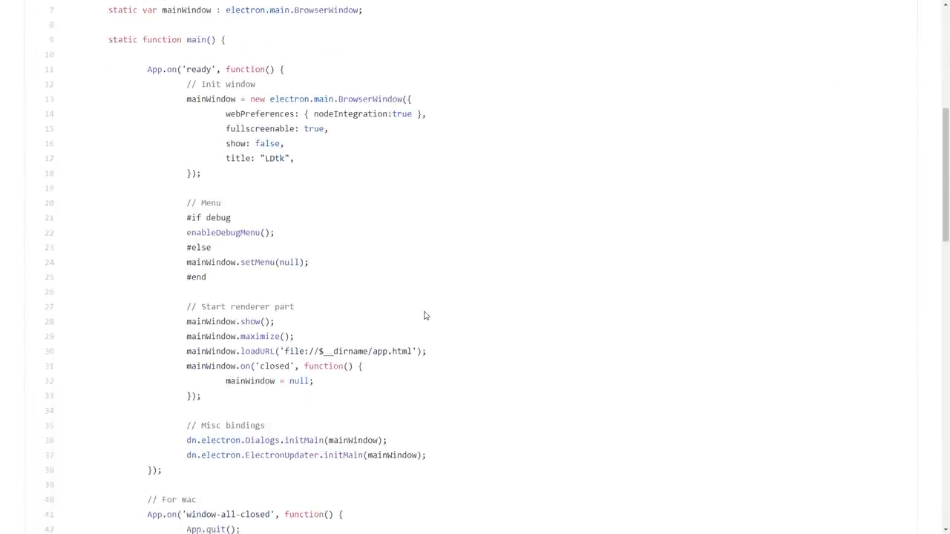
scroll(424, 316, "down", 5)
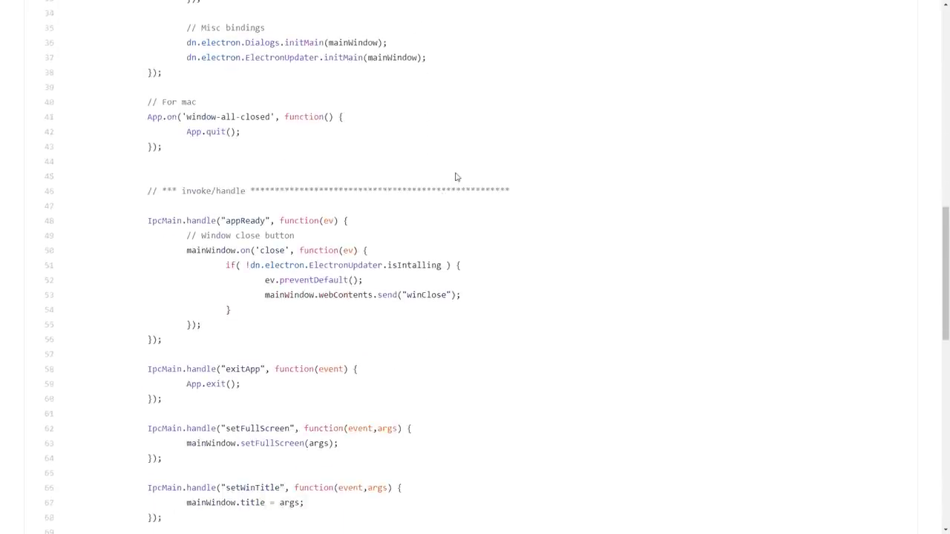
key("Home")
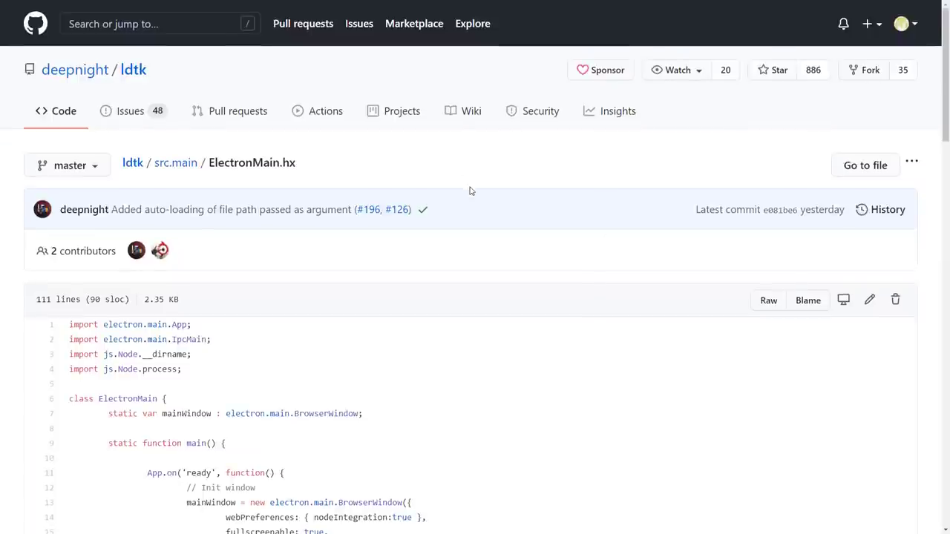
key("alt+Left")
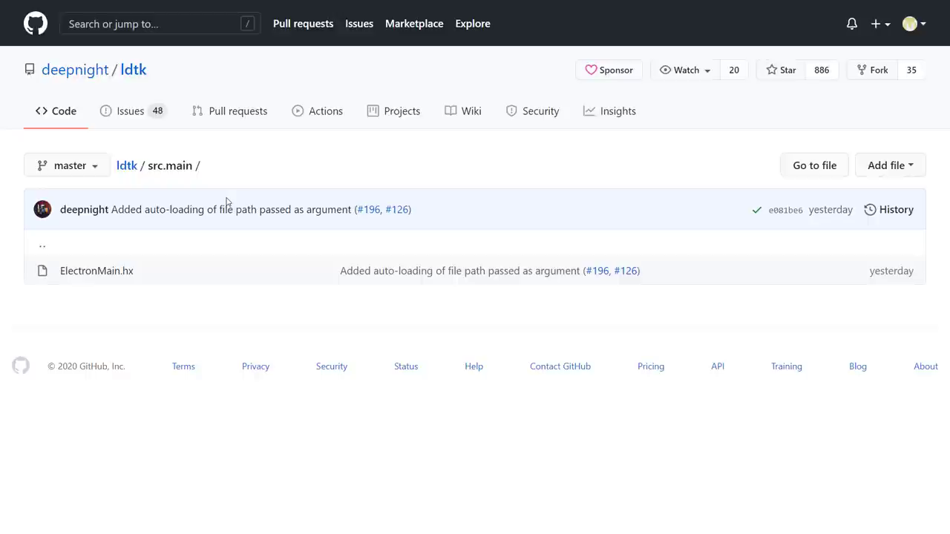
Return to the repository main page and highlight its MIT License text
left_click(423, 273)
scroll(477, 325, "up", 3)
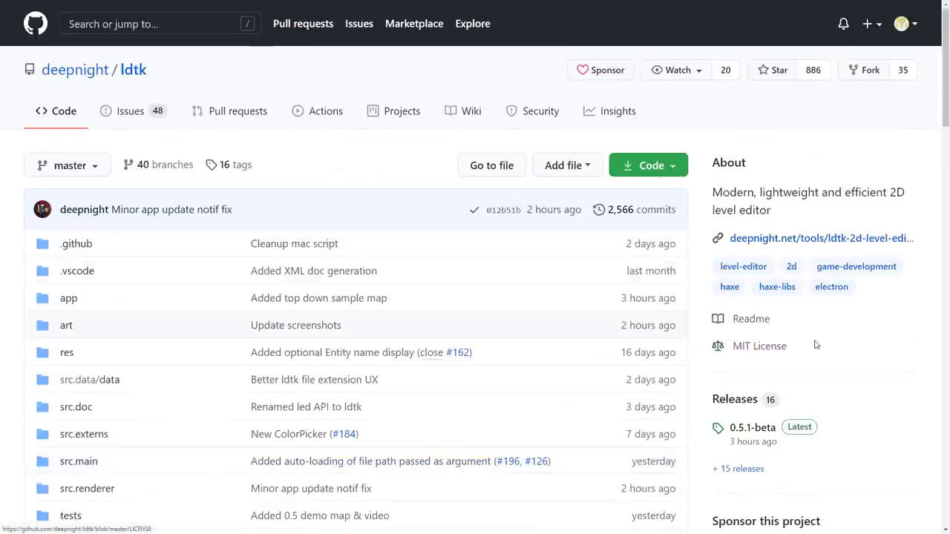
left_click_drag(820, 347, 727, 343)
scroll(727, 343, "down", 2)
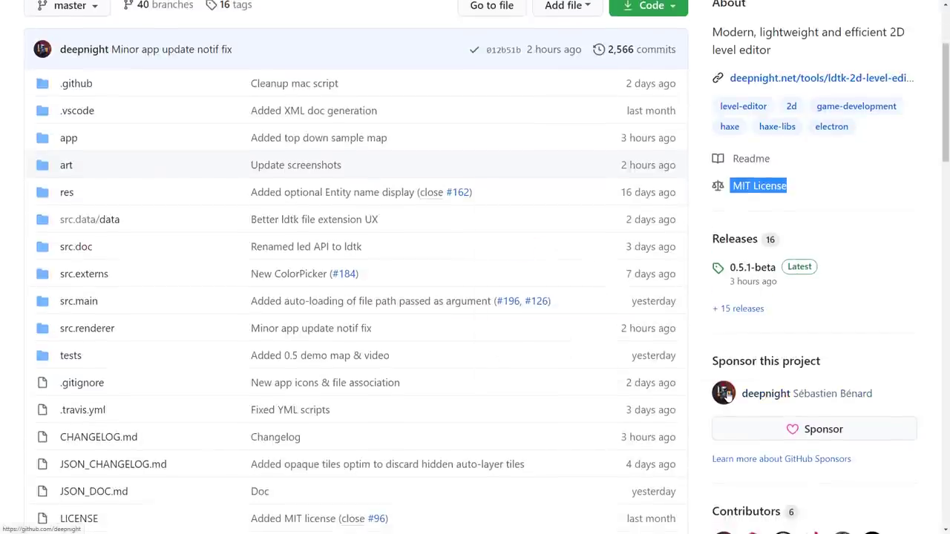
mouse_move(728, 398)
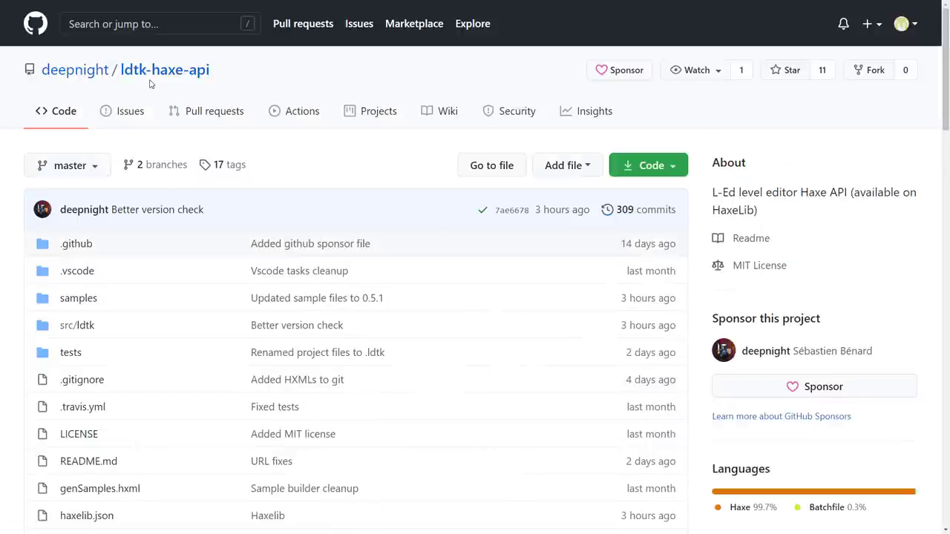
Scroll the ldtk-haxe-api README and select the 'haxelib install ldtk-haxe-api' command
left_click_drag(759, 192, 861, 192)
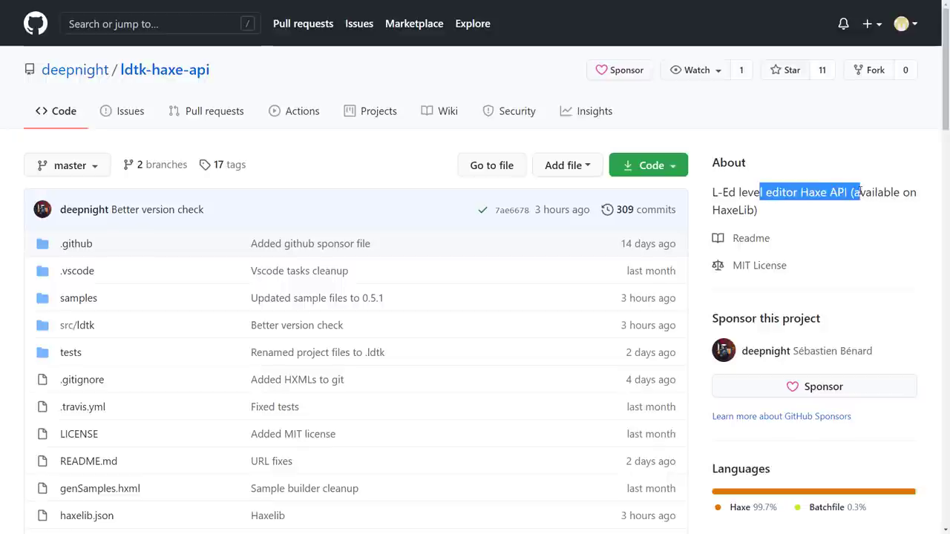
left_click(861, 191)
scroll(372, 289, "down", 6)
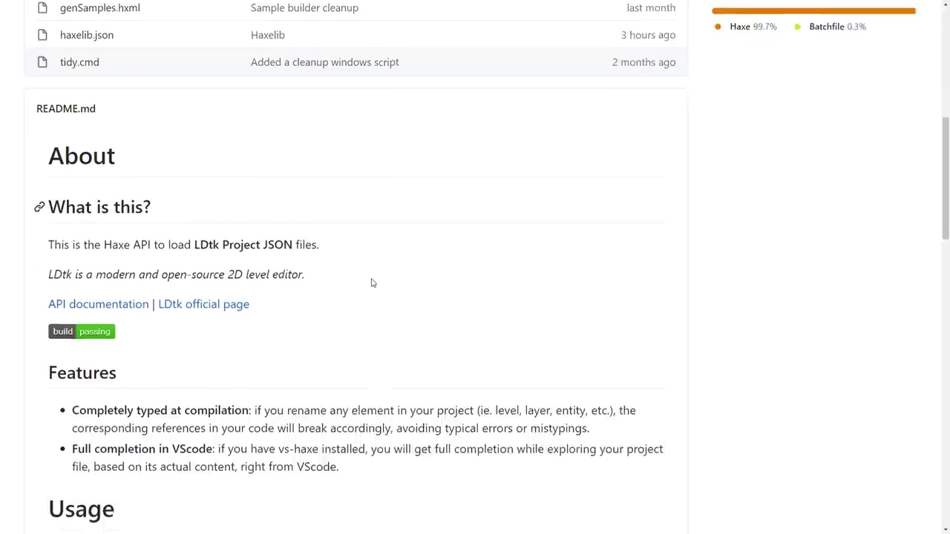
scroll(373, 283, "down", 4)
scroll(322, 263, "down", 1)
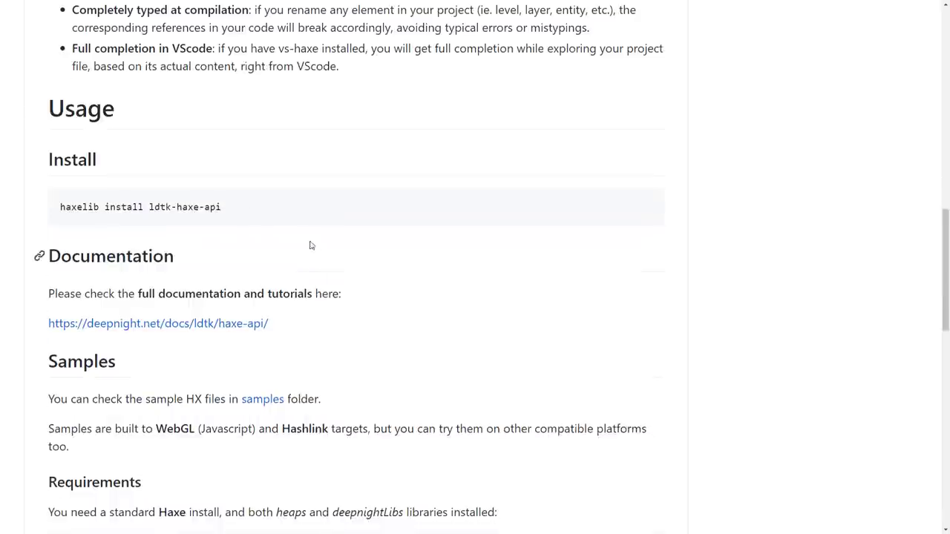
left_click_drag(243, 209, 36, 209)
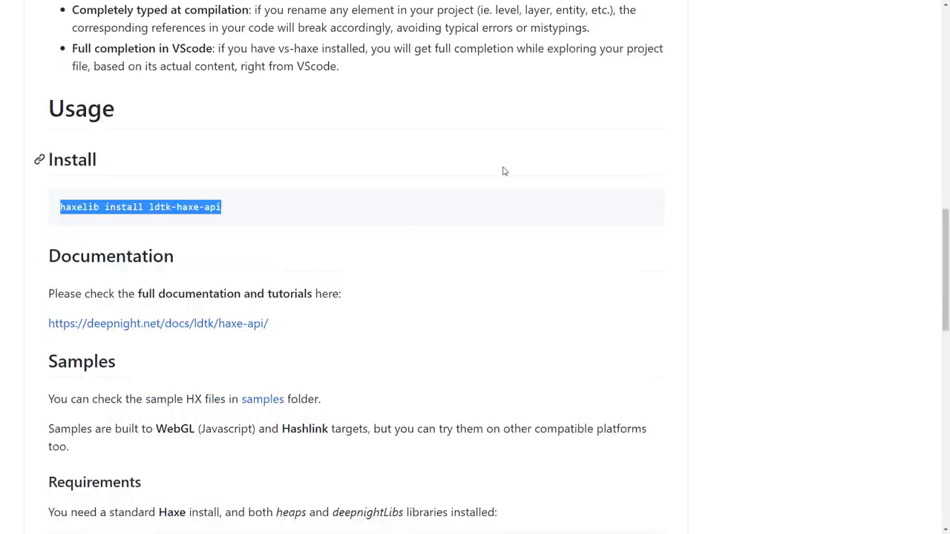
scroll(512, 112, "down", 2)
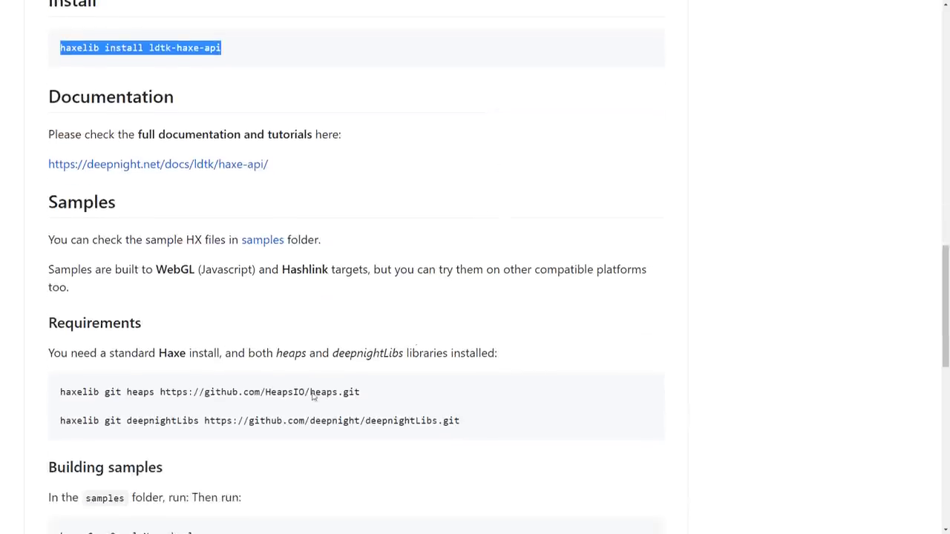
Open the repository's samples folder and scroll through its file list
left_click(261, 246)
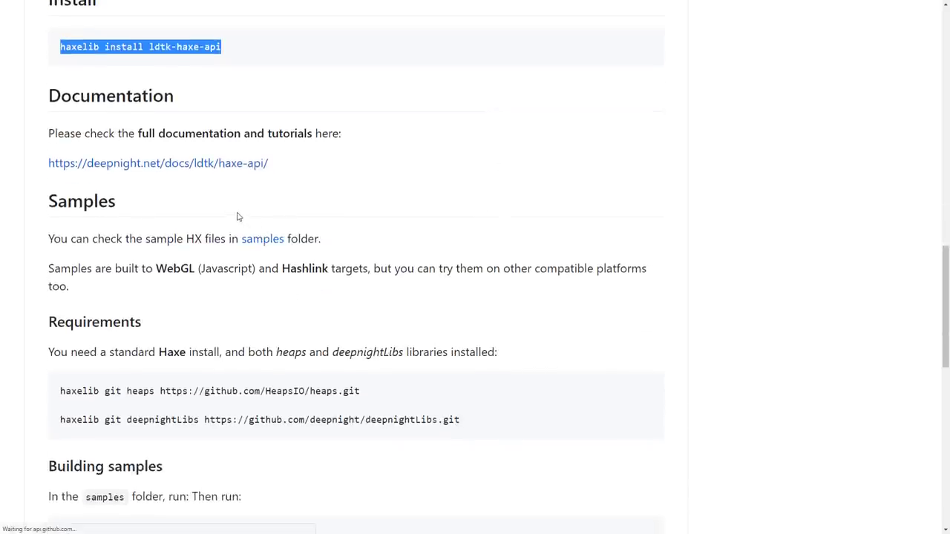
scroll(310, 297, "down", 4)
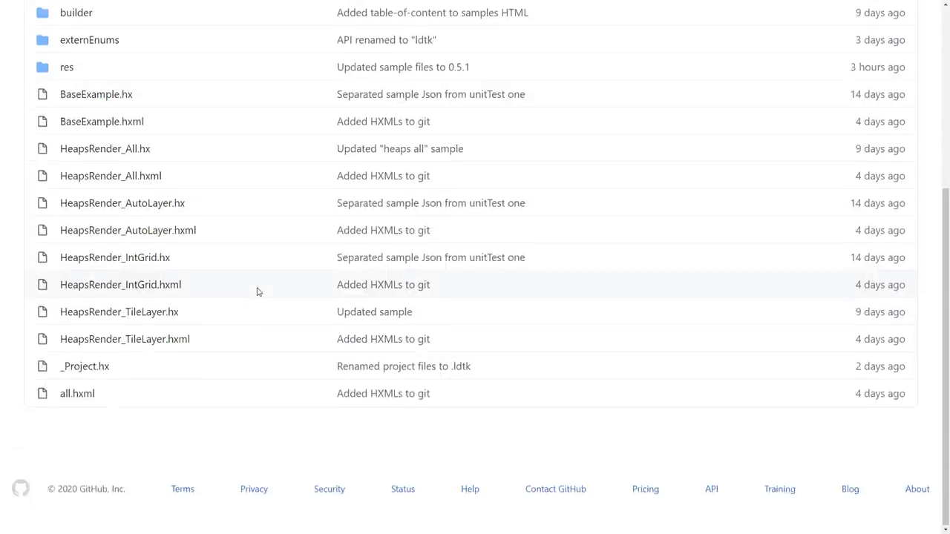
scroll(258, 291, "up", 2)
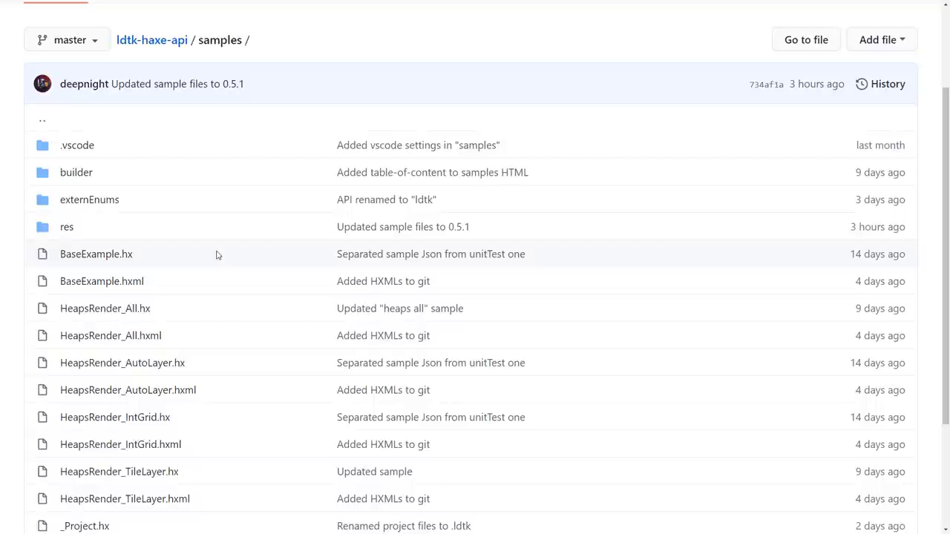
scroll(259, 253, "up", 2)
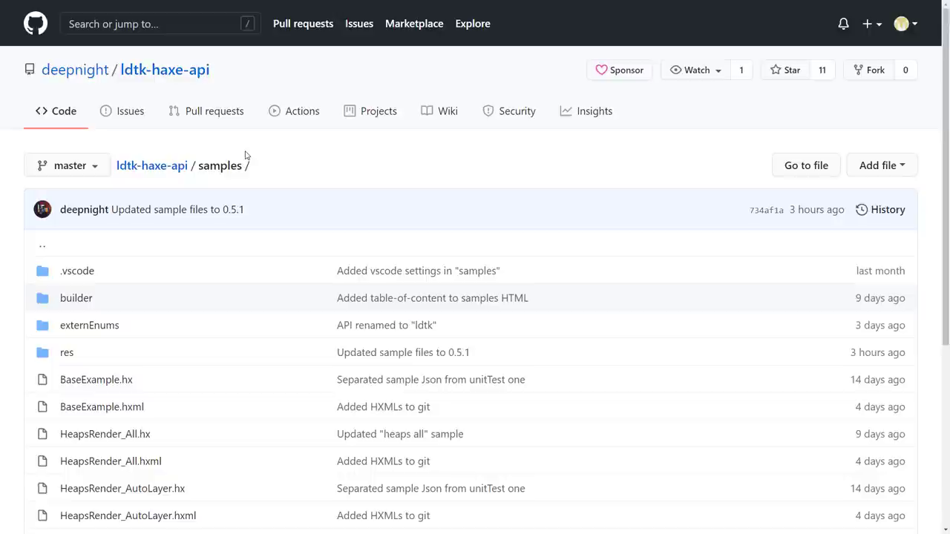
Move to the LDtk release notes tab and open the LDtk home page from its nav link
key("ctrl+w")
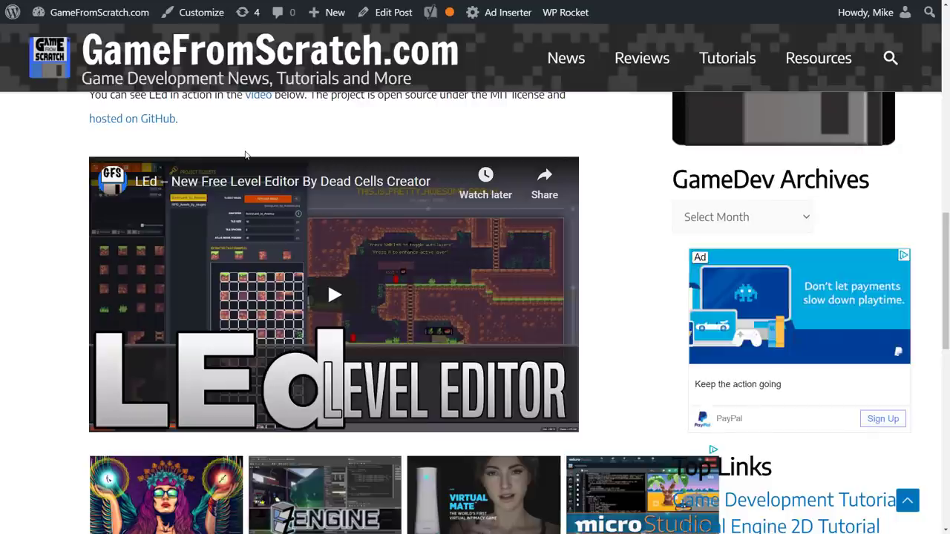
key("ctrl+w")
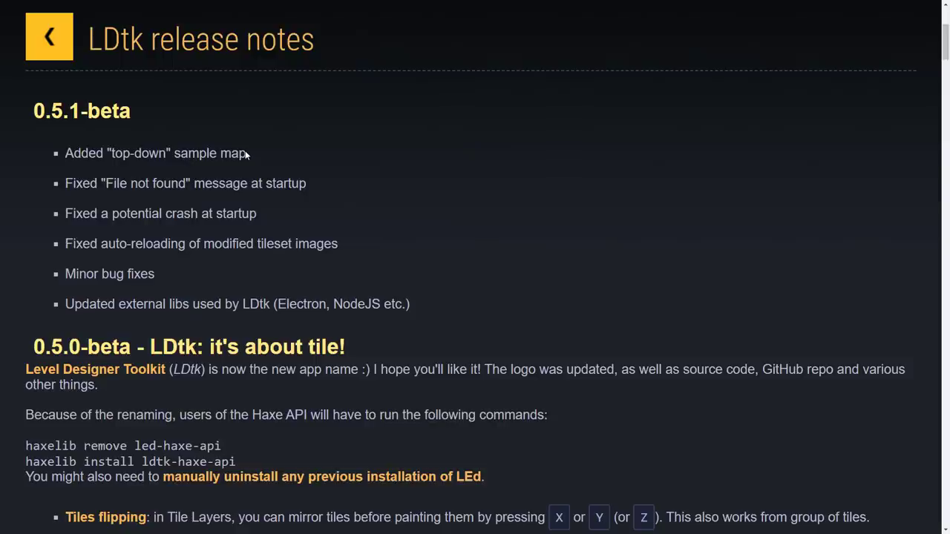
scroll(260, 141, "up", 3)
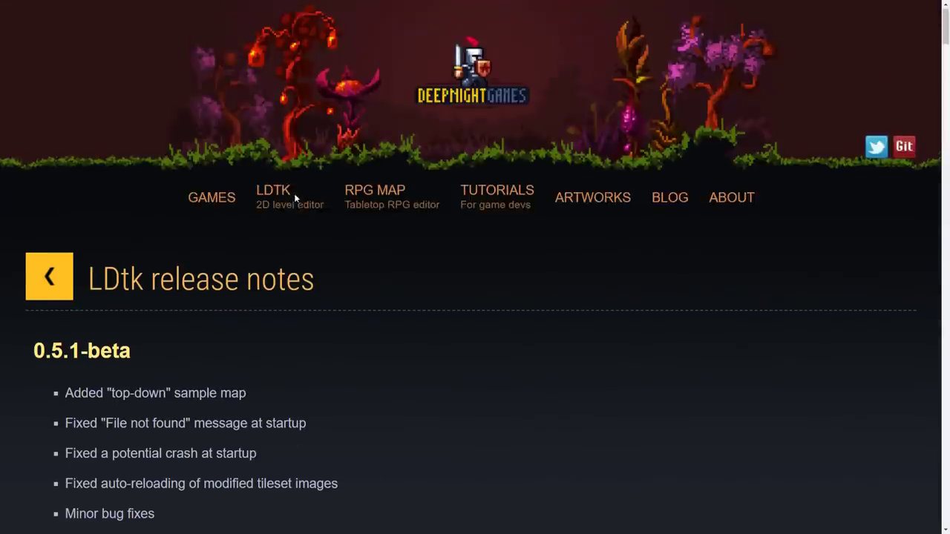
left_click(251, 188)
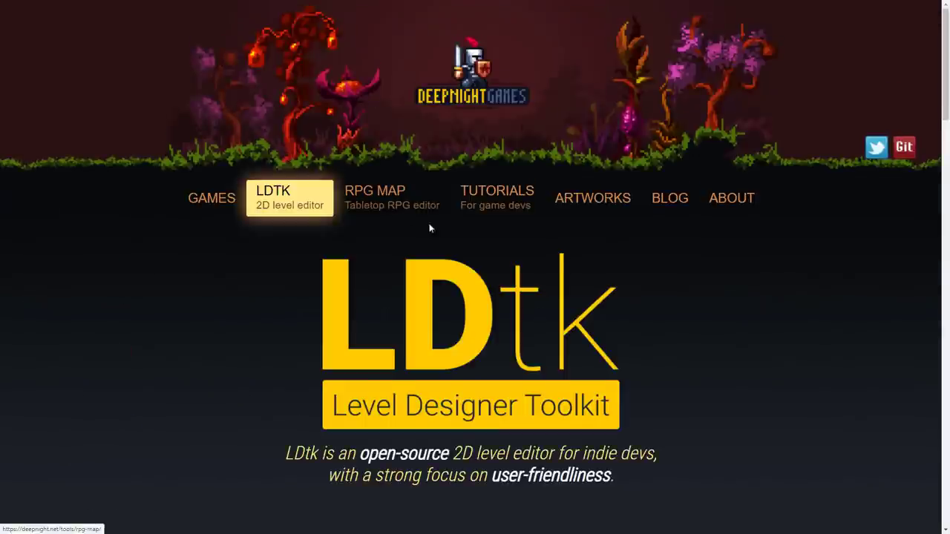
scroll(547, 211, "down", 1)
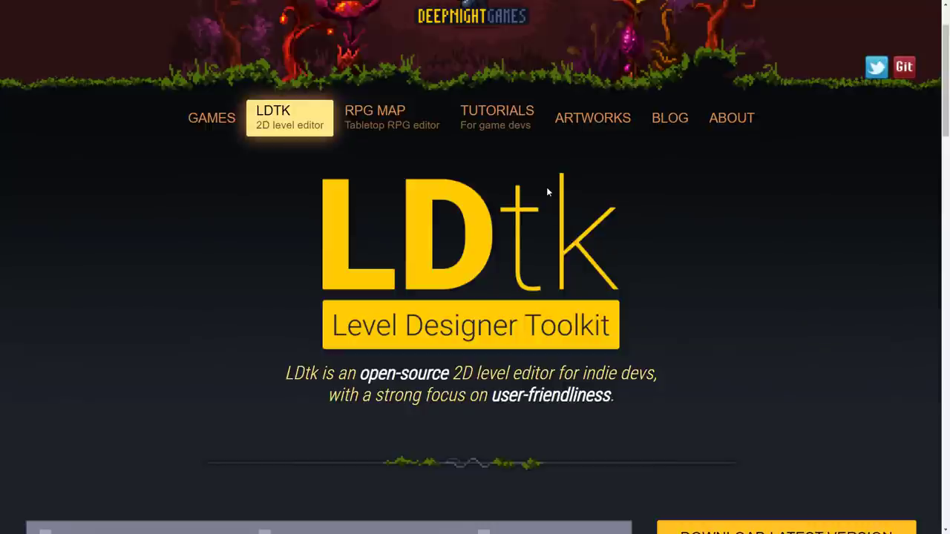
Return to the LDtk editor showing the painted AutoLayers_4_Advanced level
key("alt+Tab")
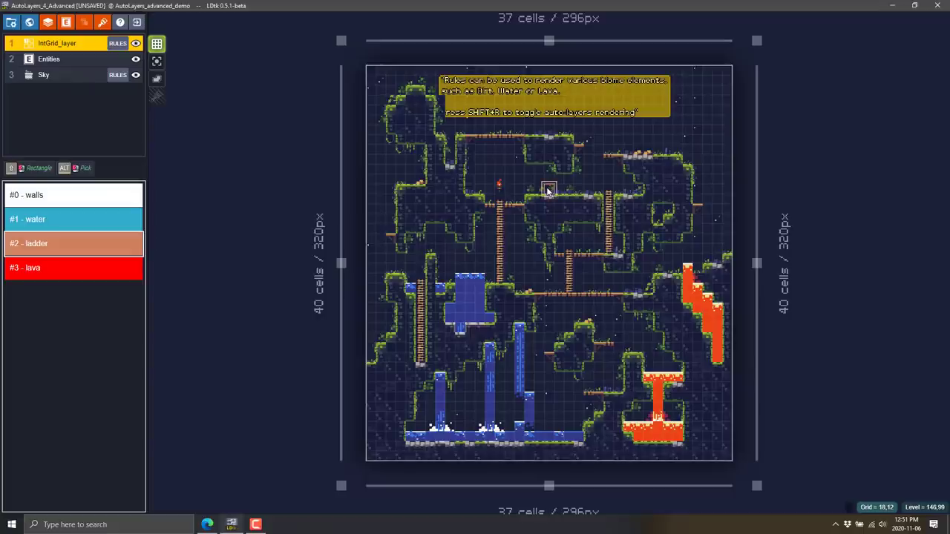